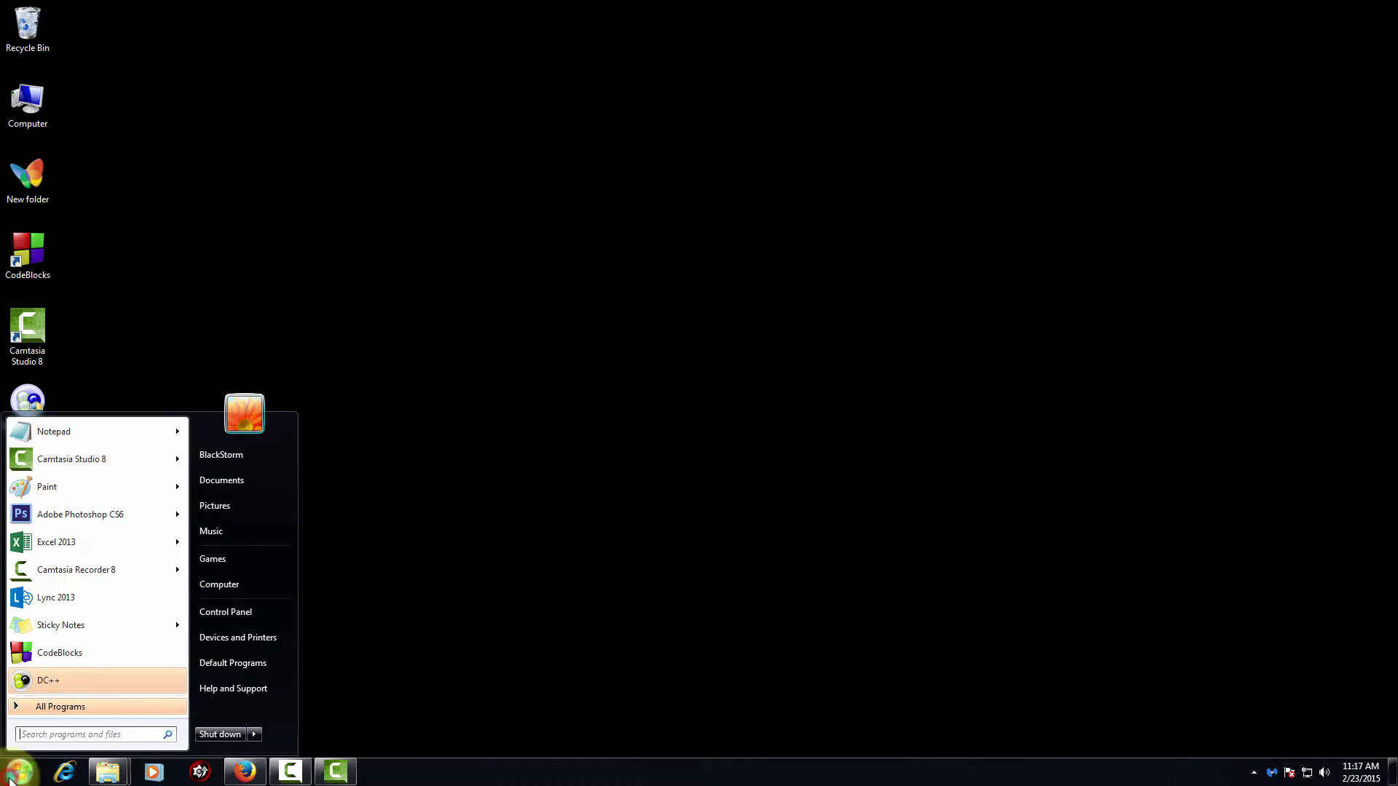
Launch DC++ from the Windows 7 Start menu
click(46, 679)
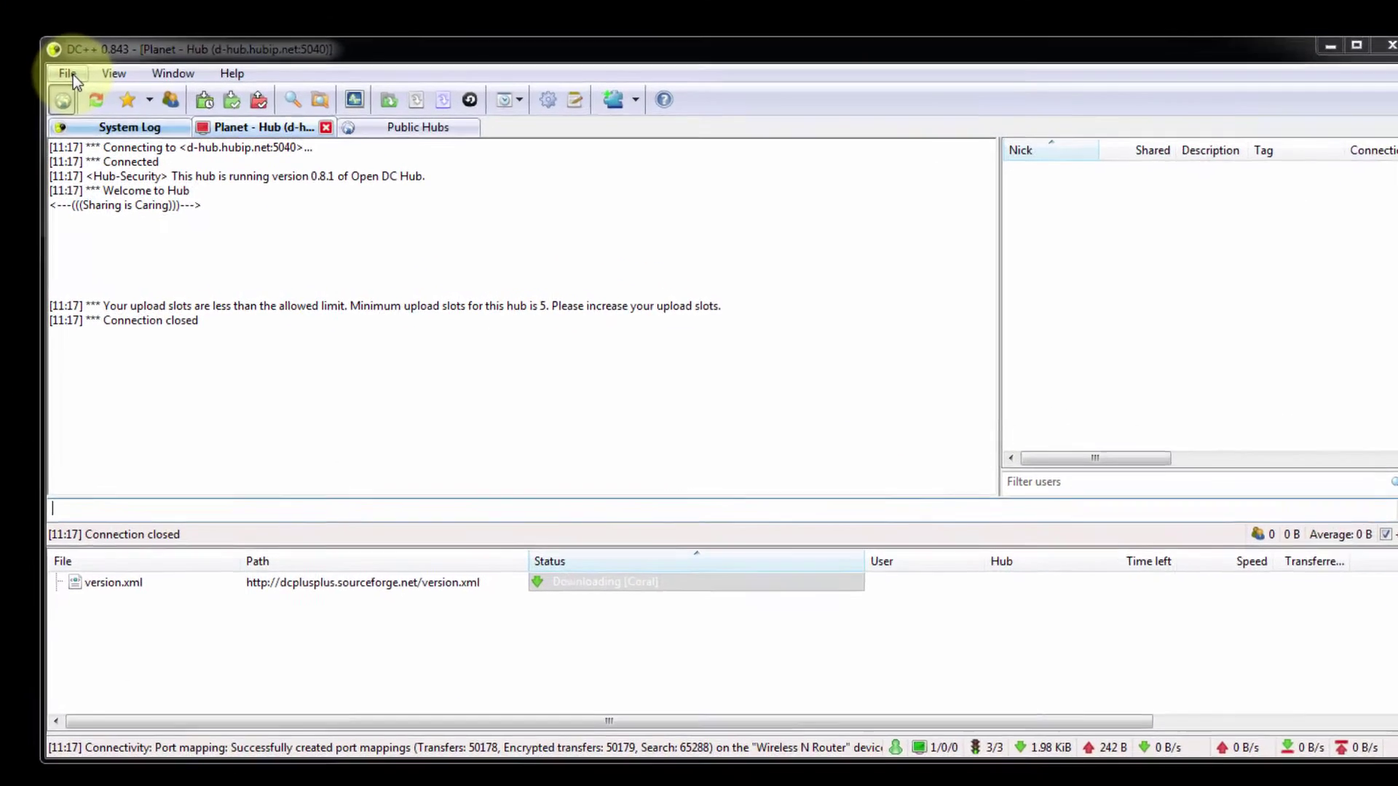
Raise Upload slots from 3 to 6 on the Sharing settings page and save
click(113, 119)
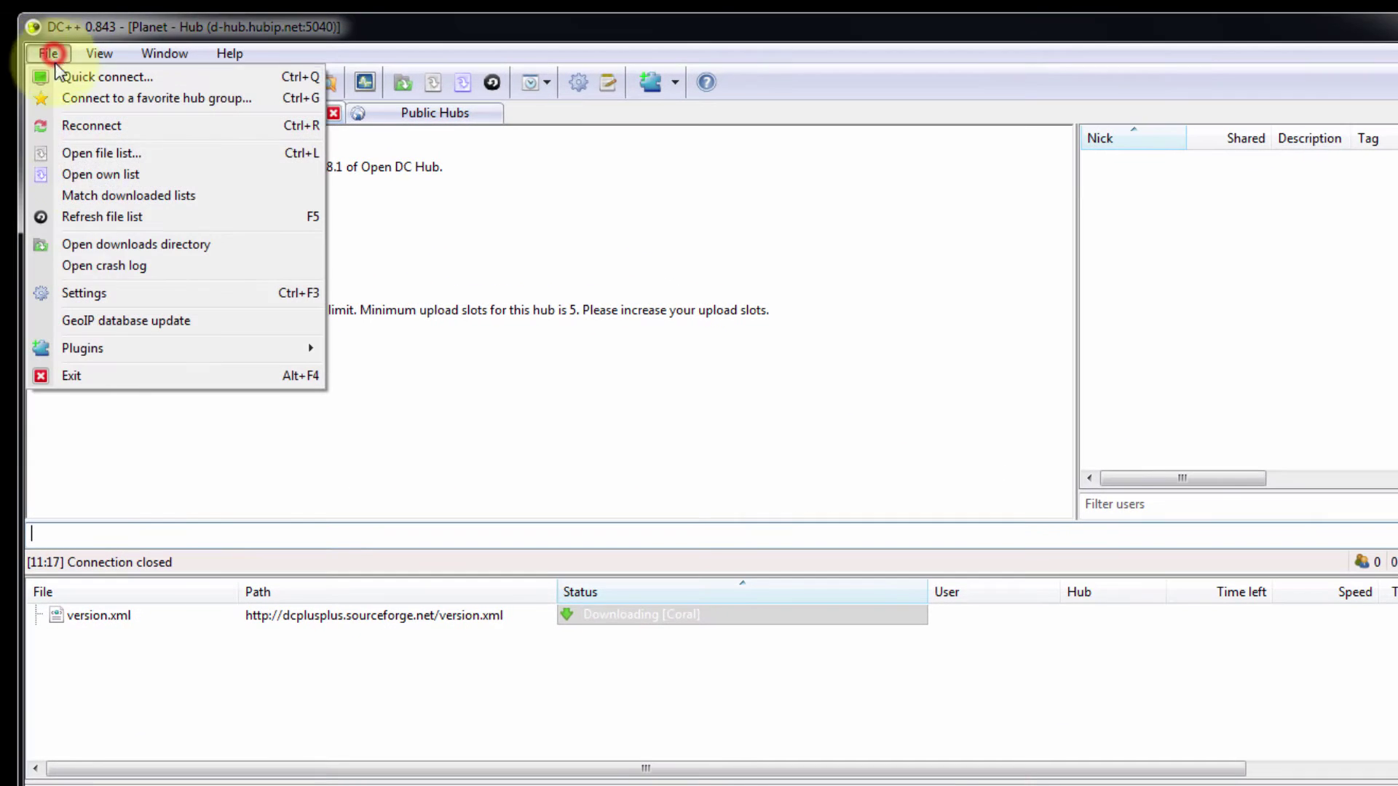
click(81, 292)
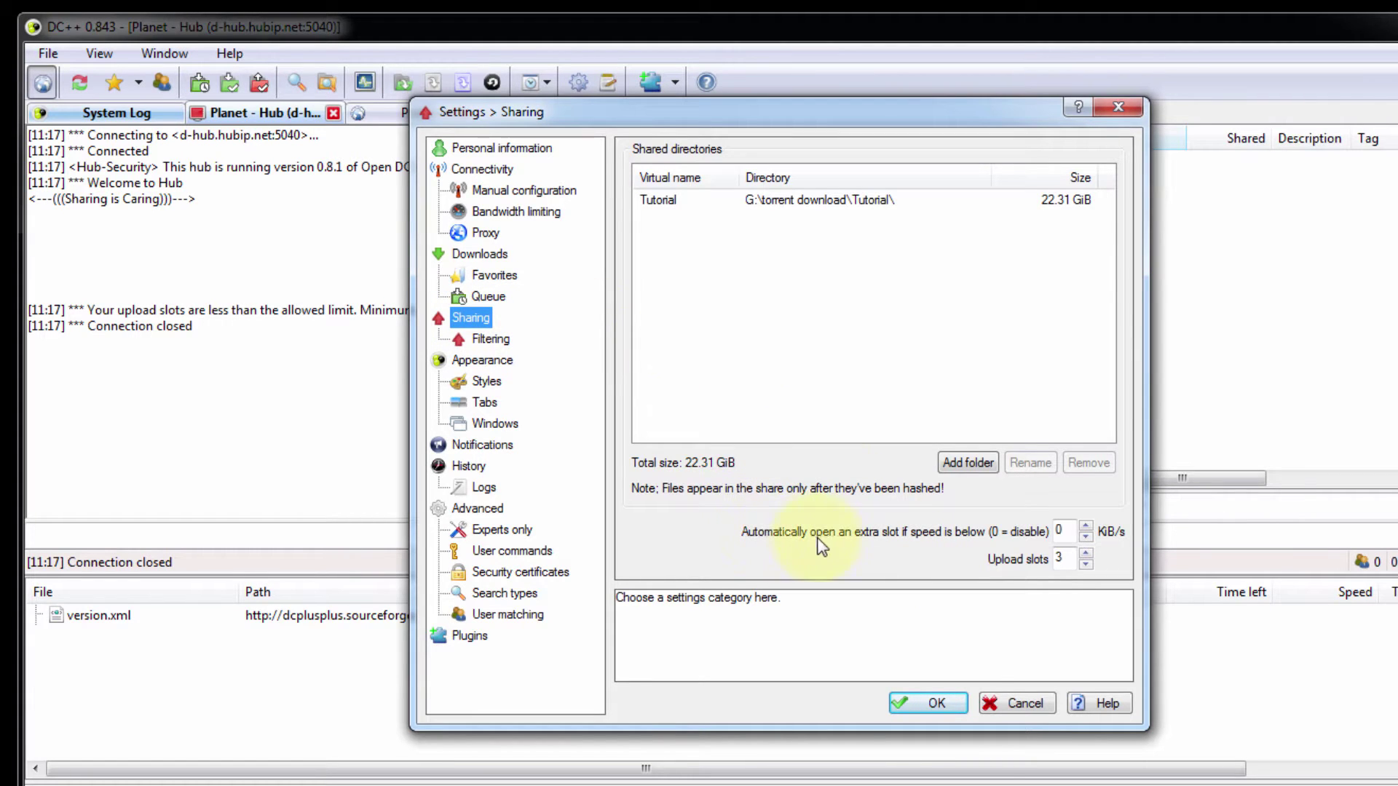
mouse_move(871, 545)
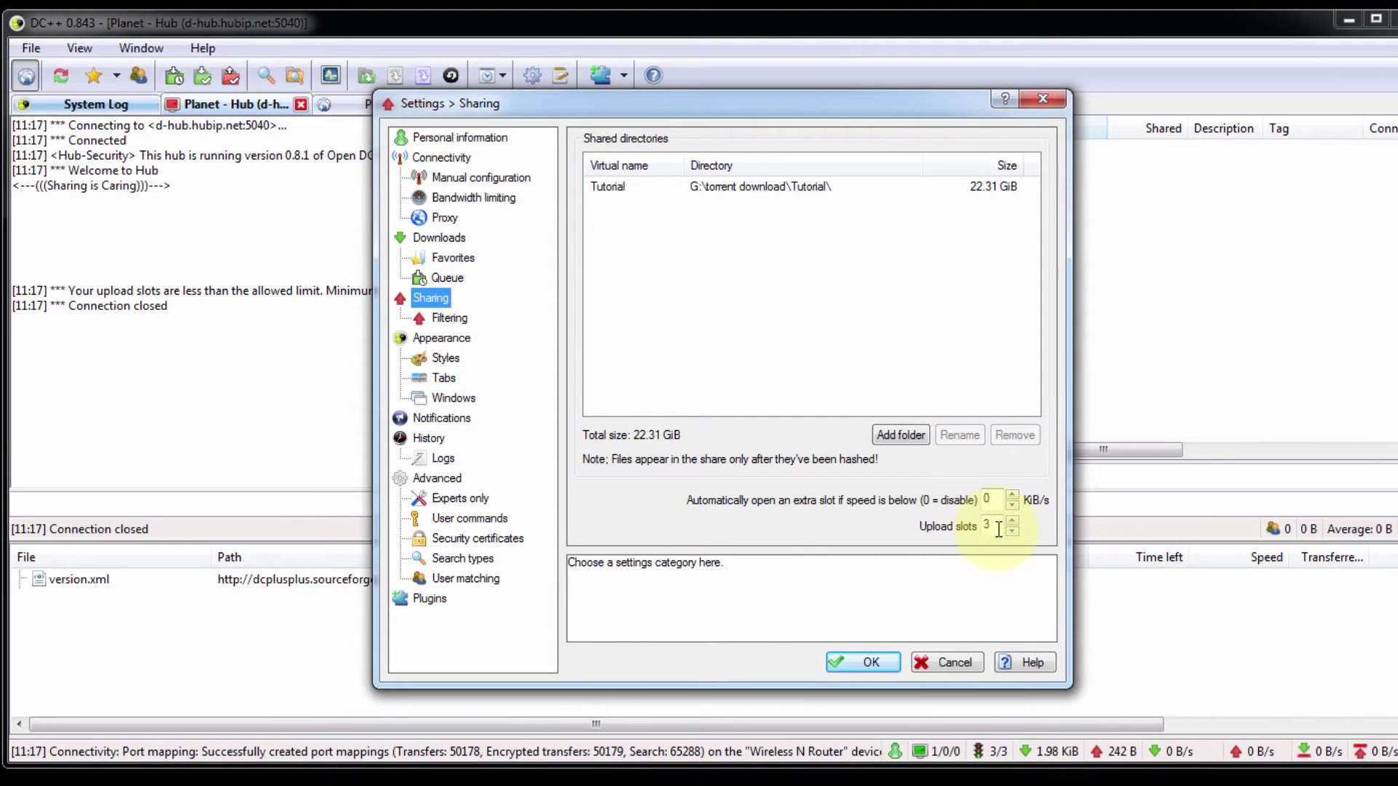
double_click(999, 529)
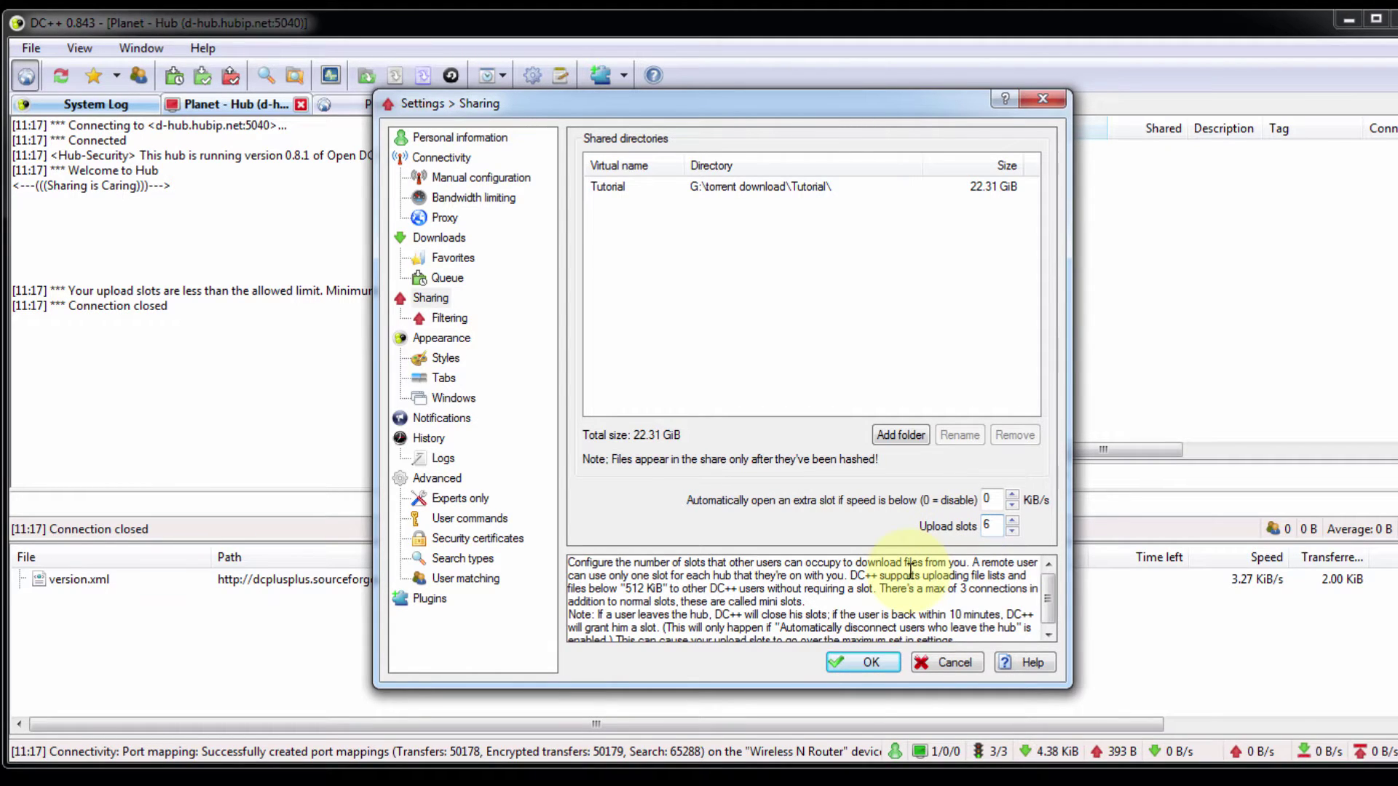
click(868, 659)
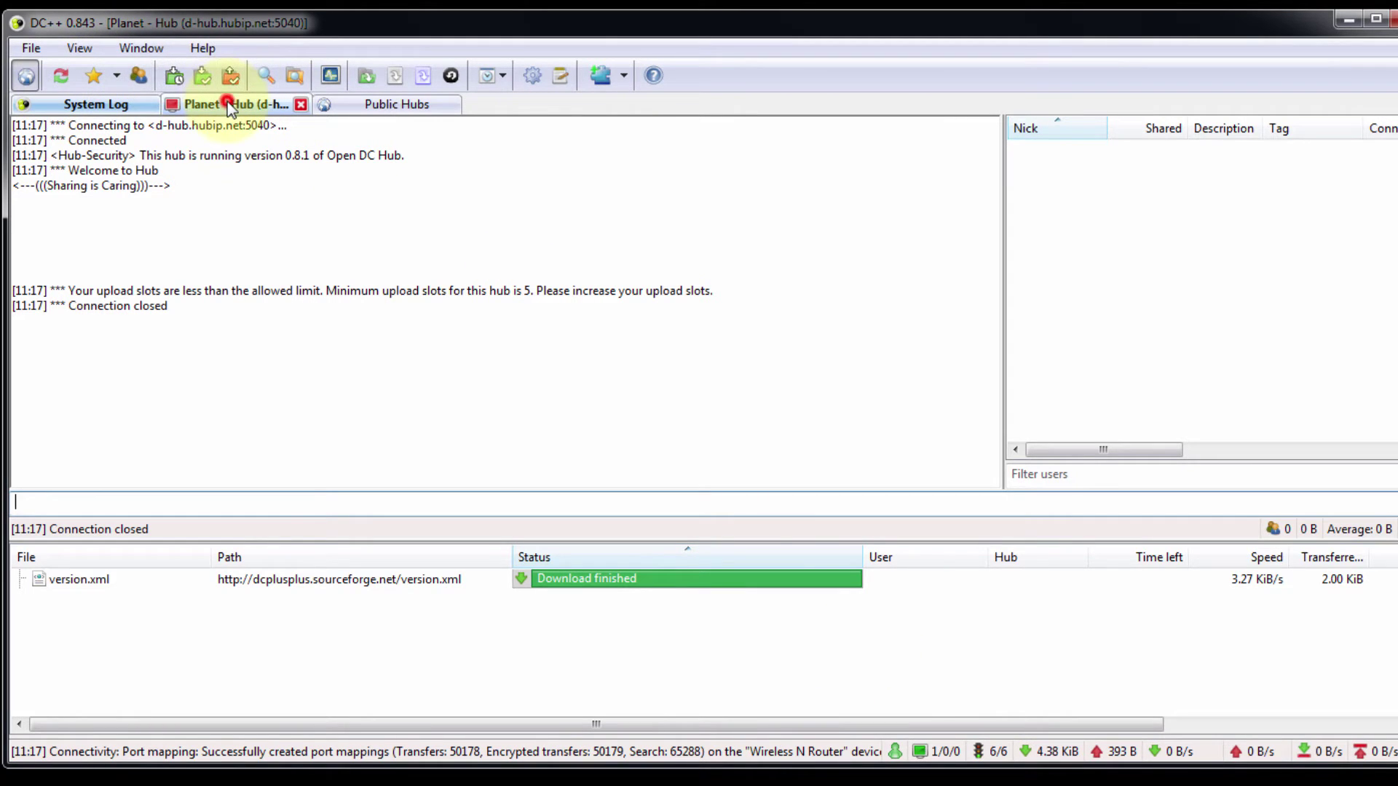
Reconnect to the Planet hub, filter its user list by the user's nick, and select the match
click(61, 75)
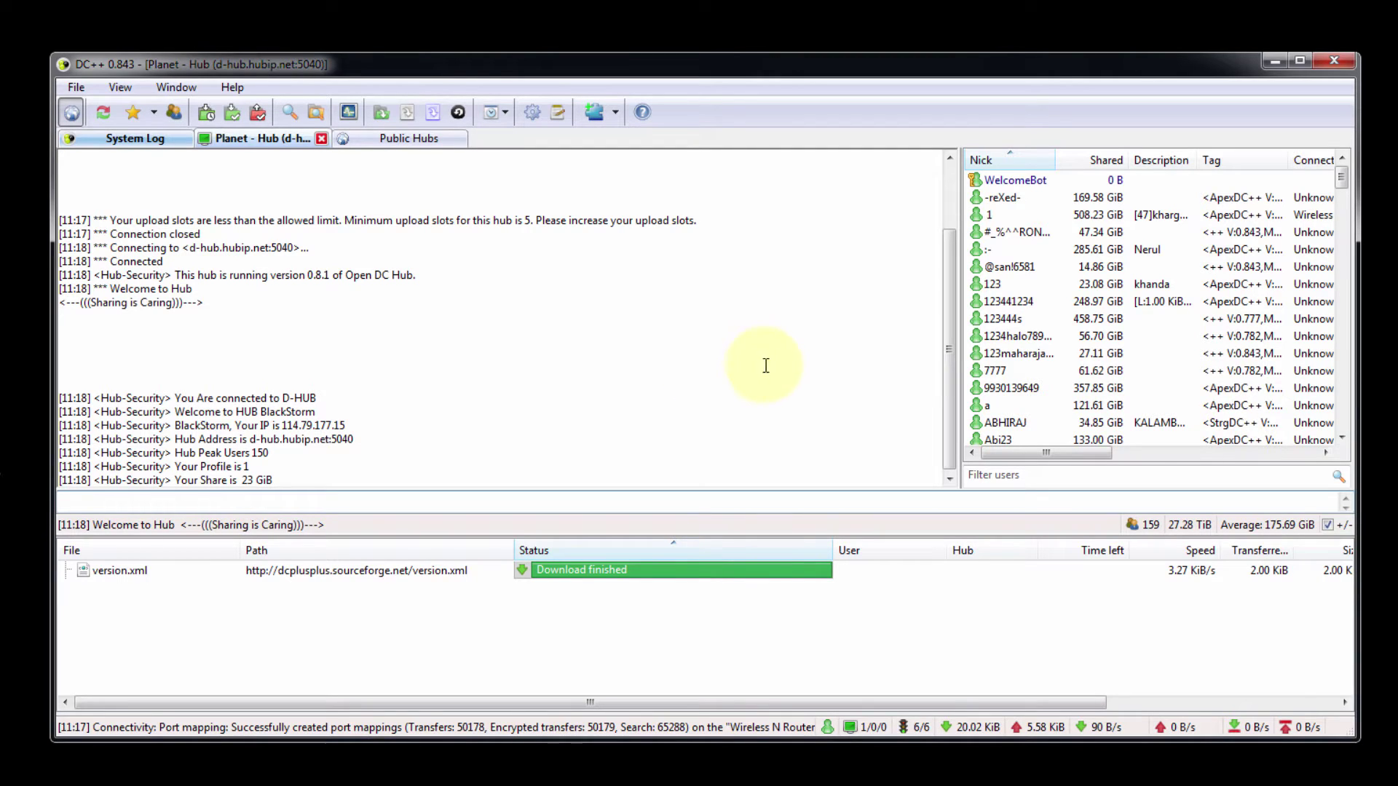
click(1023, 473)
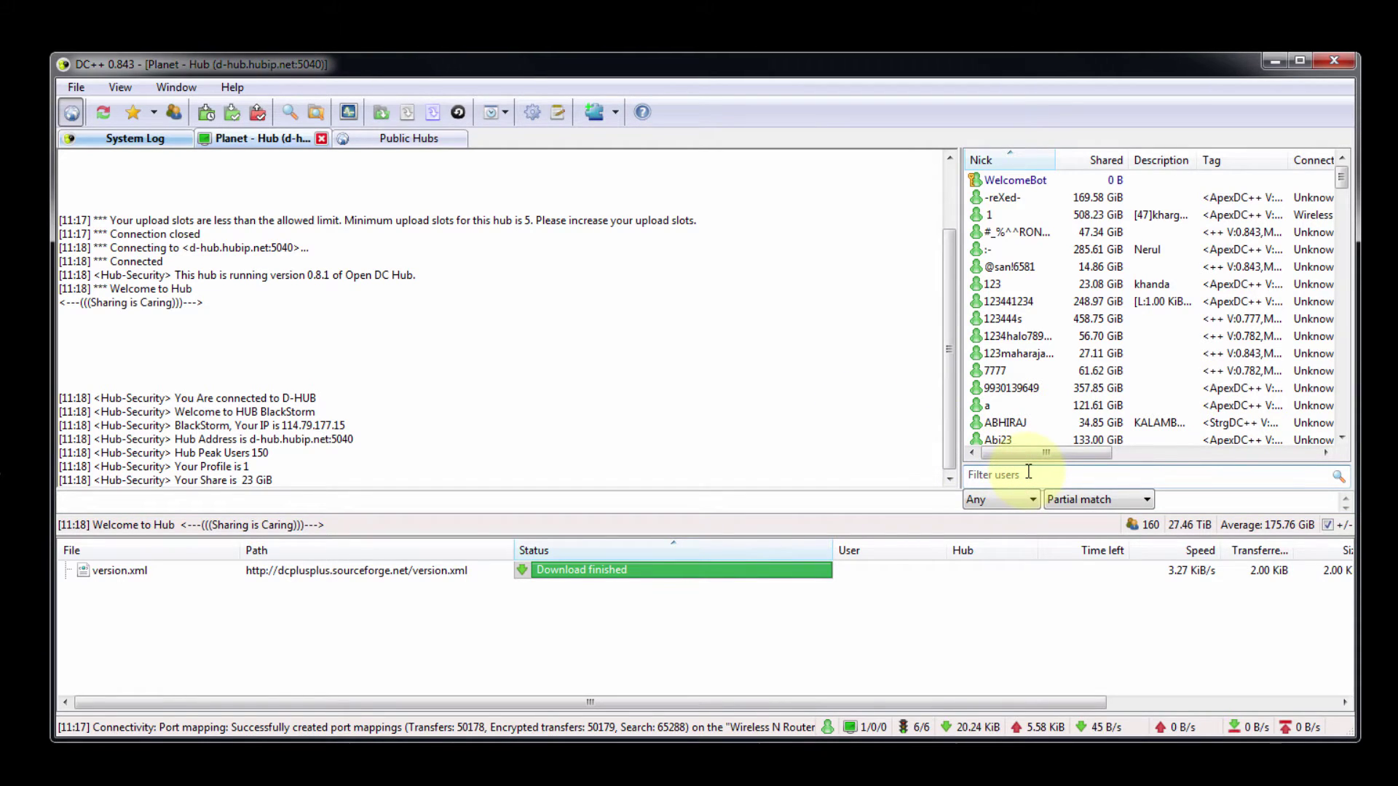
text(d)
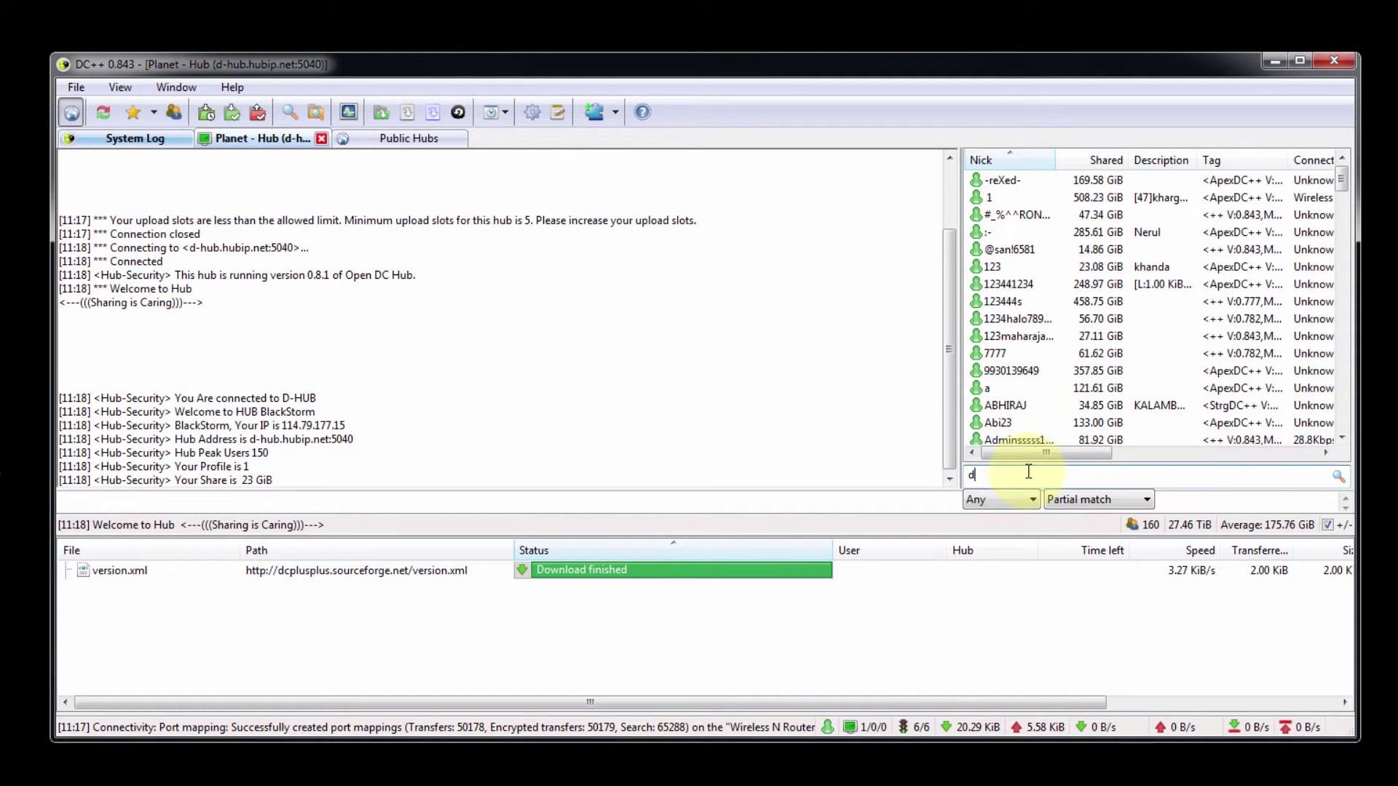
text(crocks)
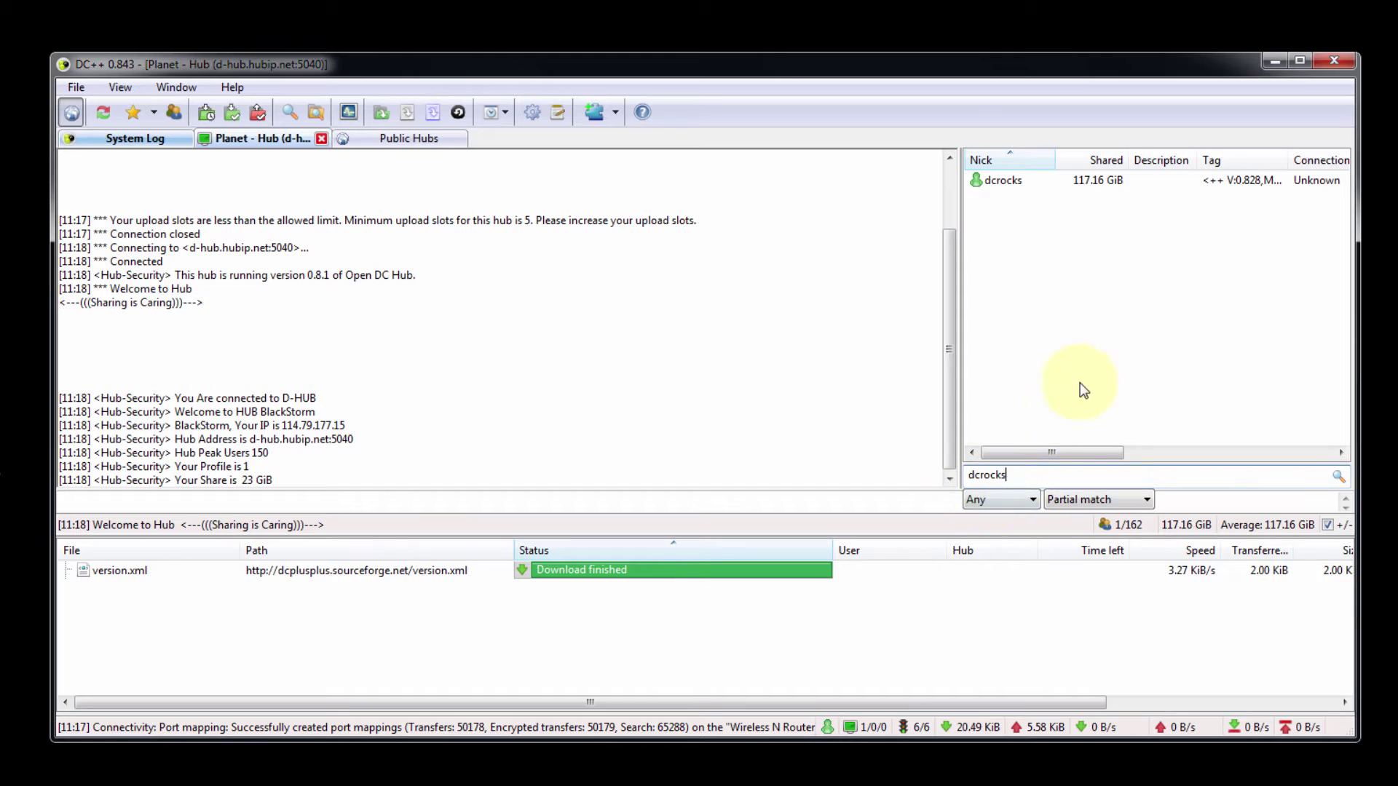
click(1017, 181)
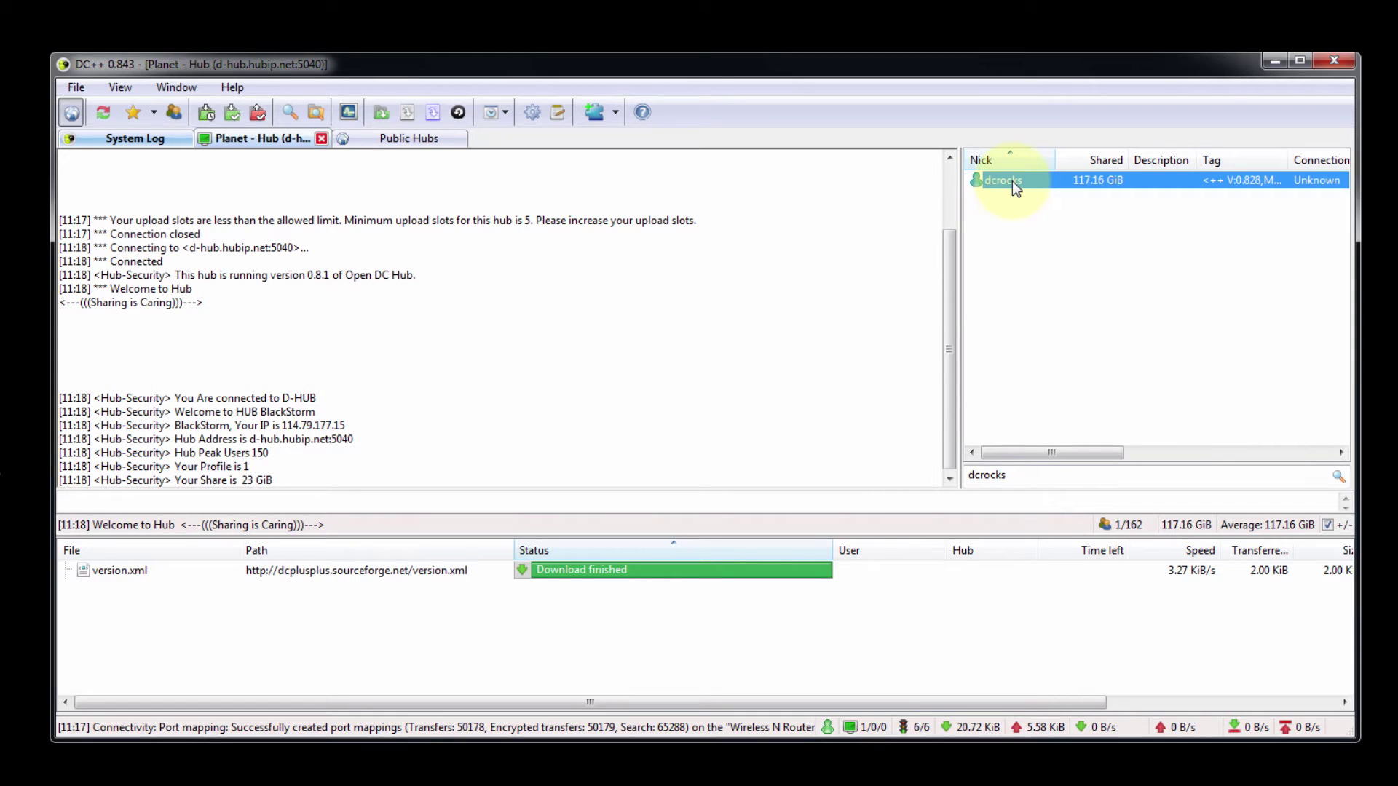
Request the filtered user's file list, then start a private chat with that user
right_click(1012, 181)
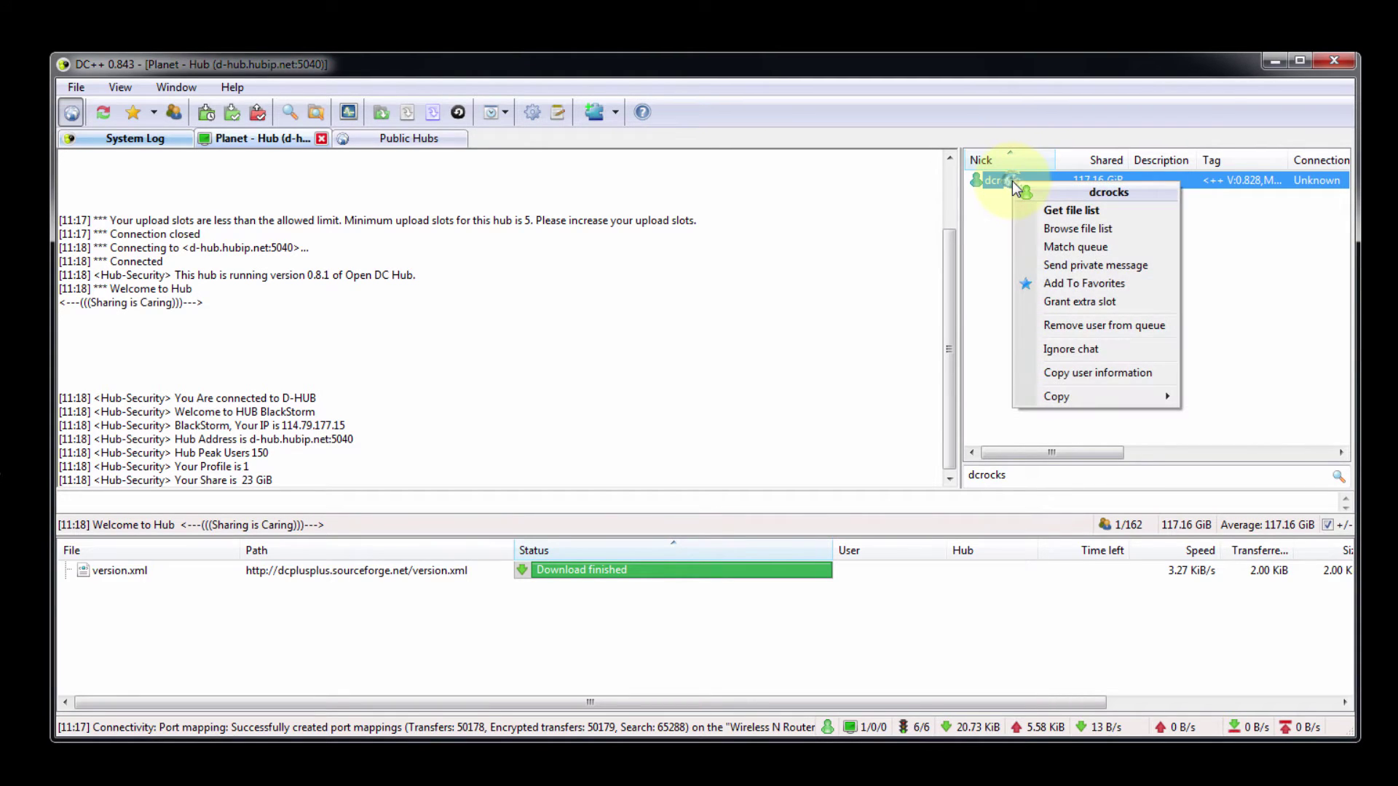
click(1051, 212)
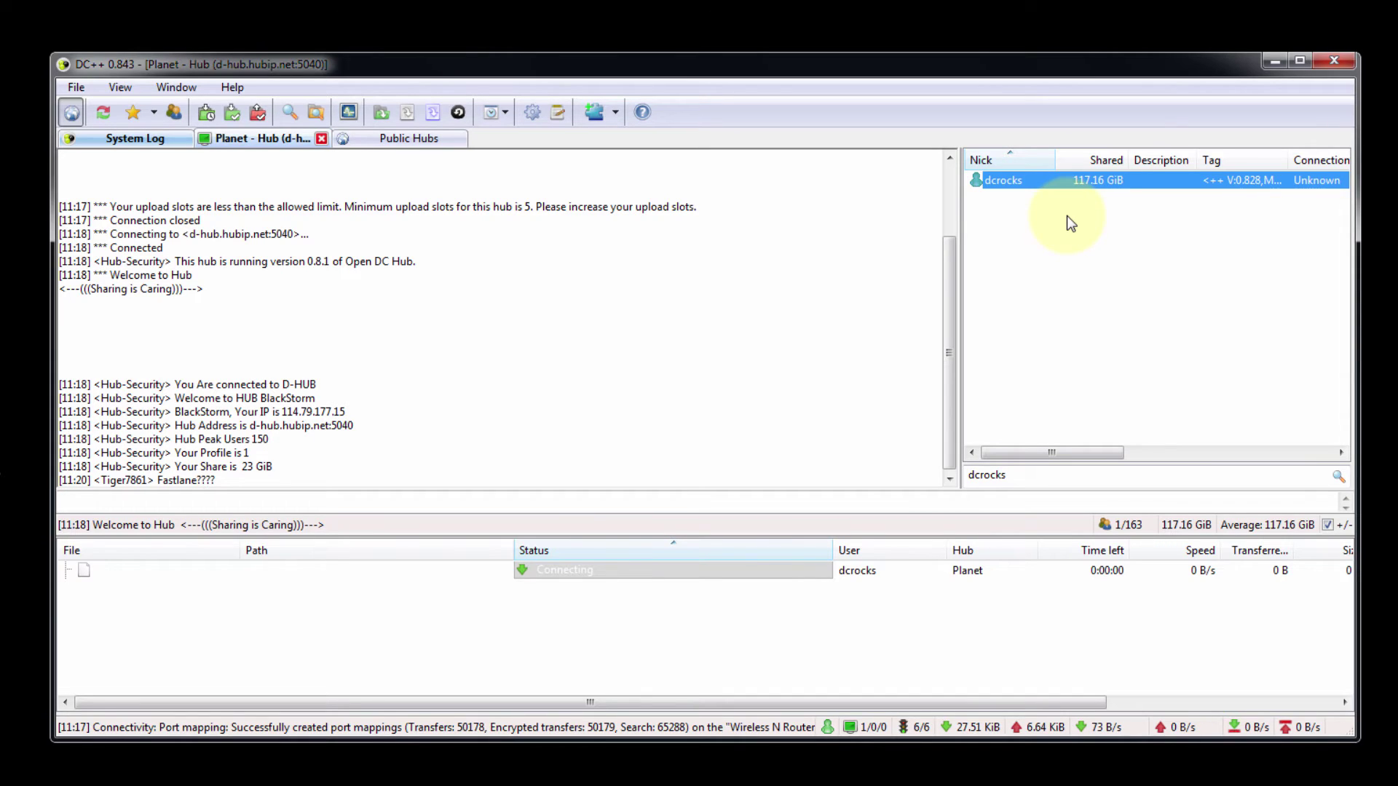
right_click(1069, 182)
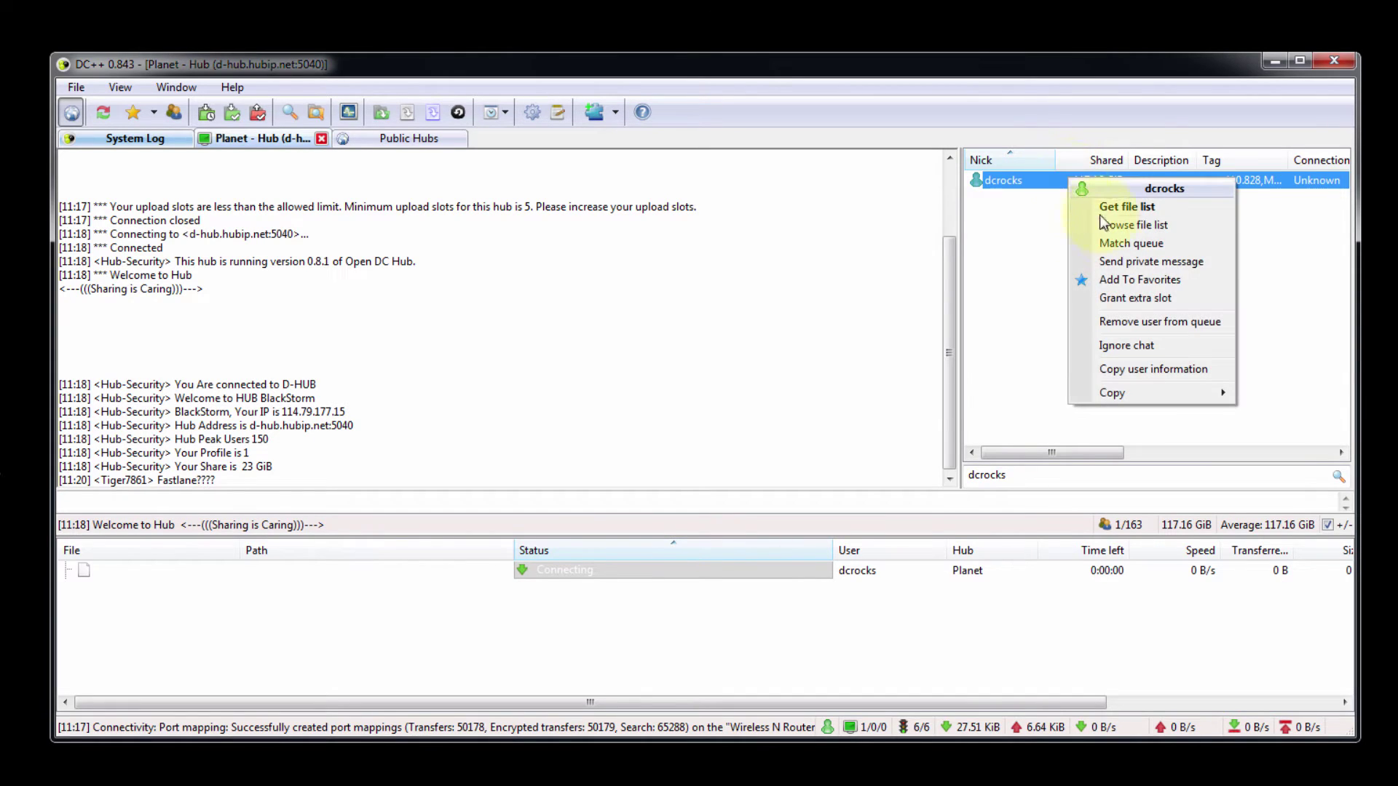
click(1138, 268)
Send the private messages 'hi' and 'are u busy' to the user
click(313, 501)
text(hi)
key(Return)
text(ar)
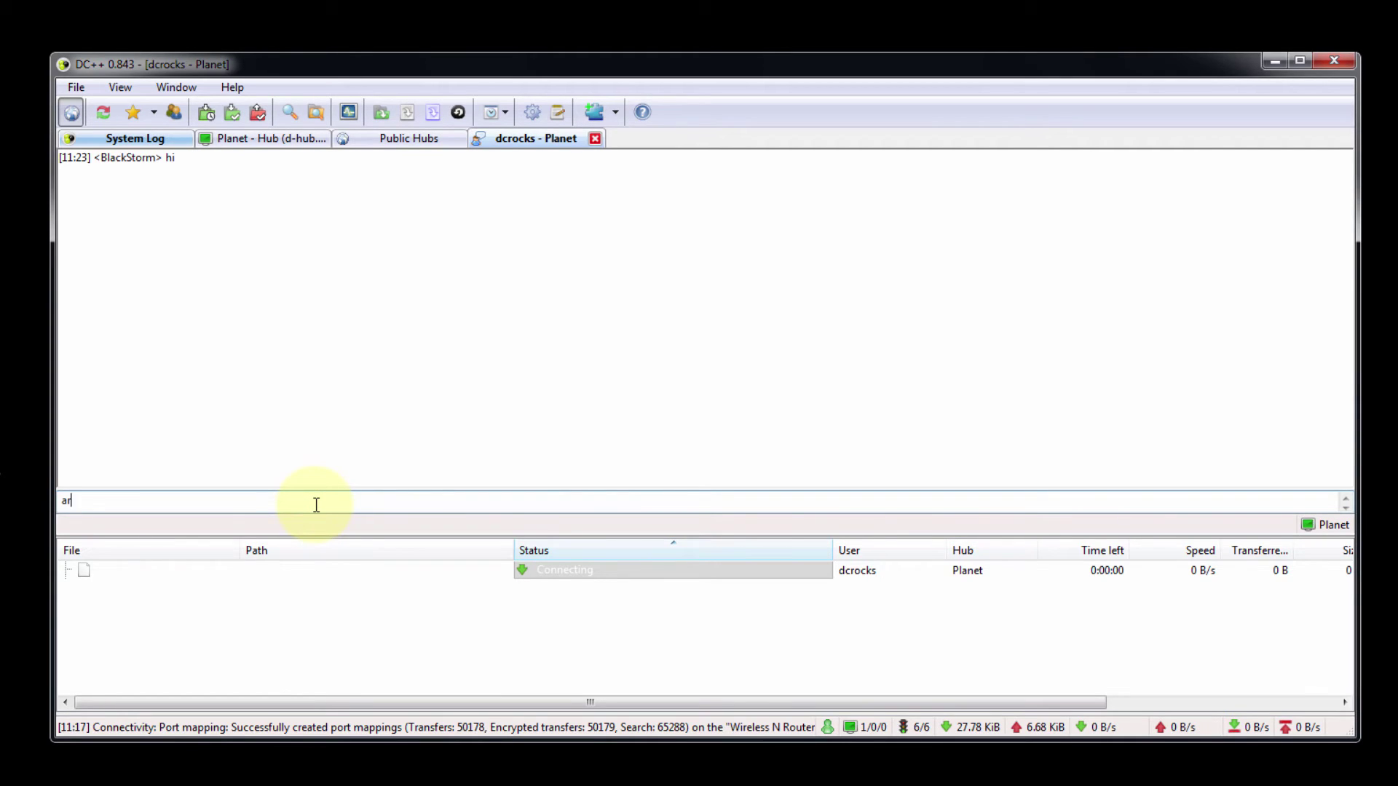
text(e u busy)
key(Return)
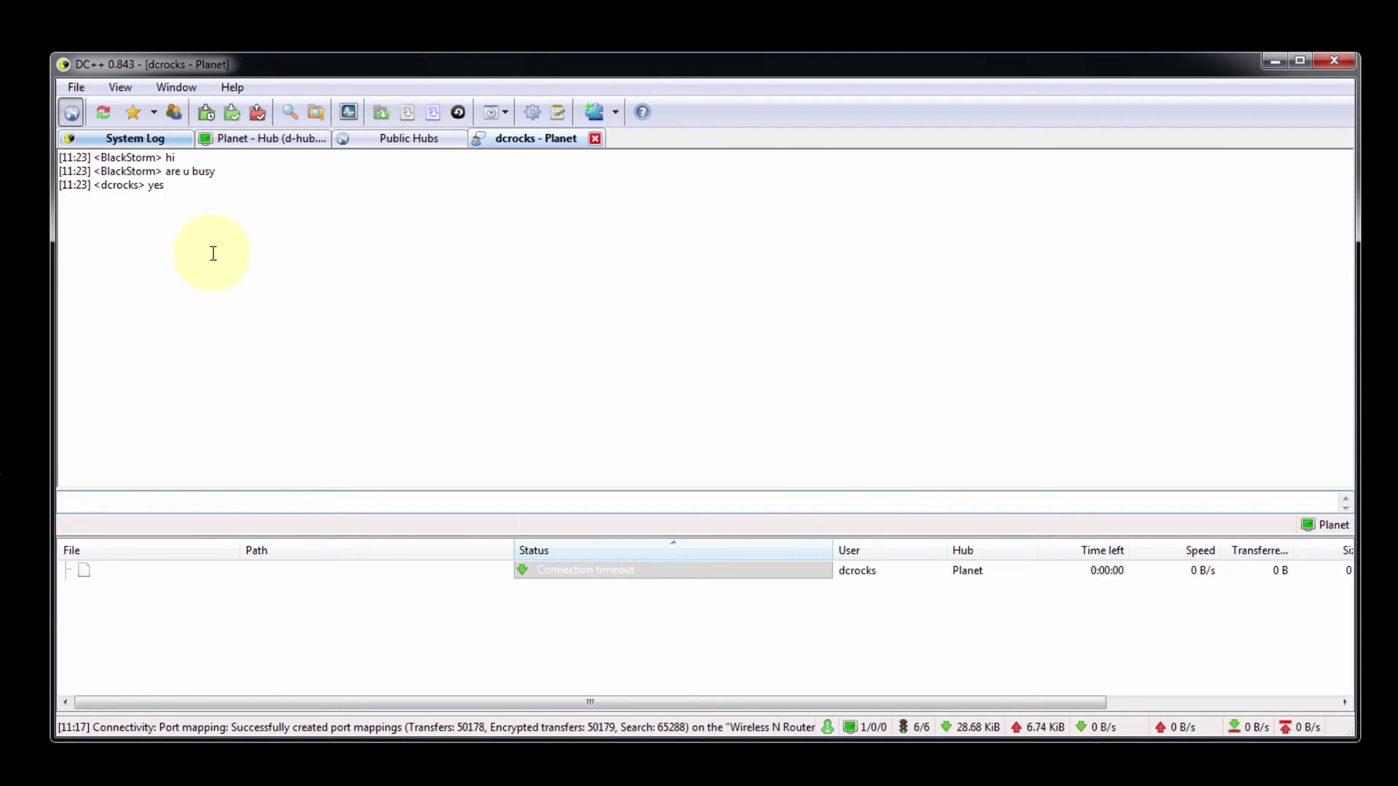
click(434, 143)
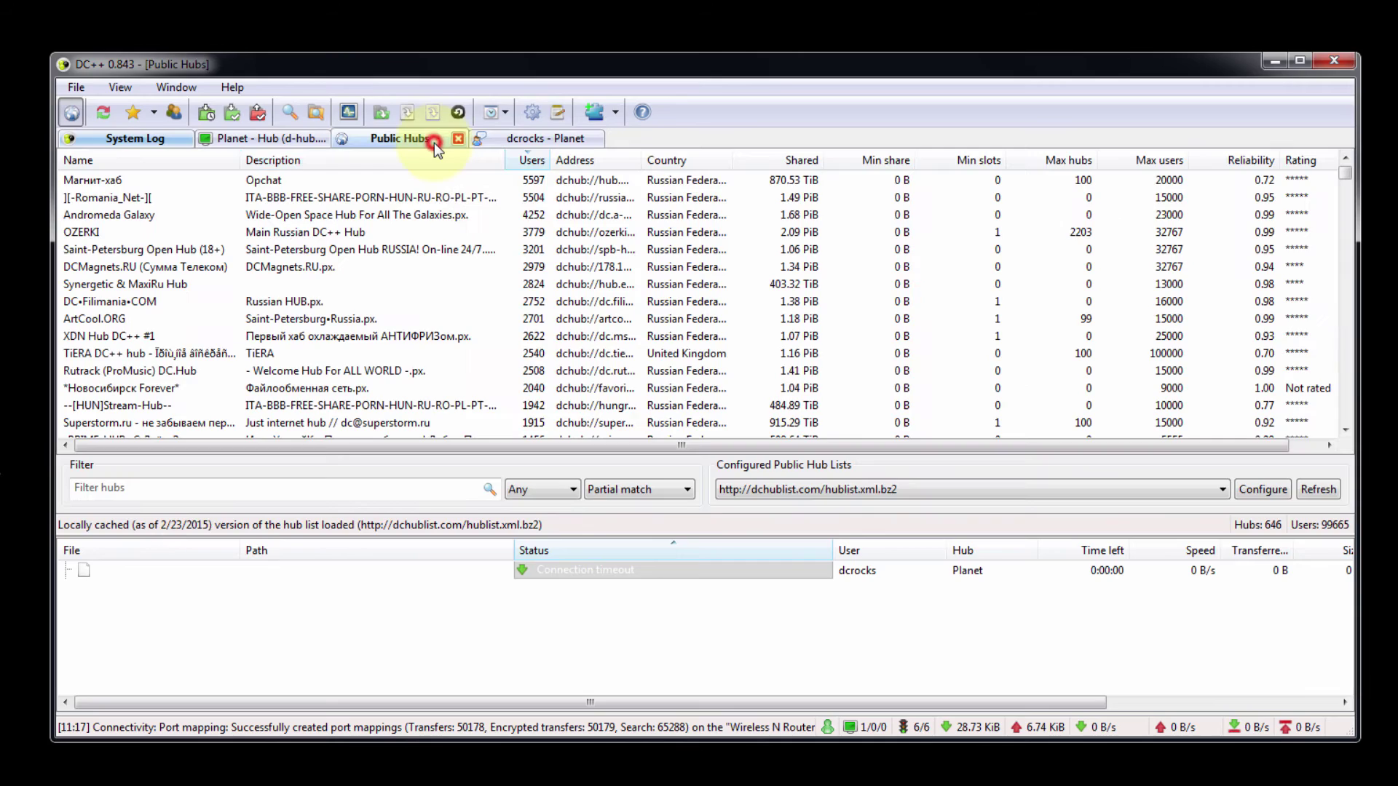
Clear the Planet hub's user filter and request another user's shared file list
click(295, 139)
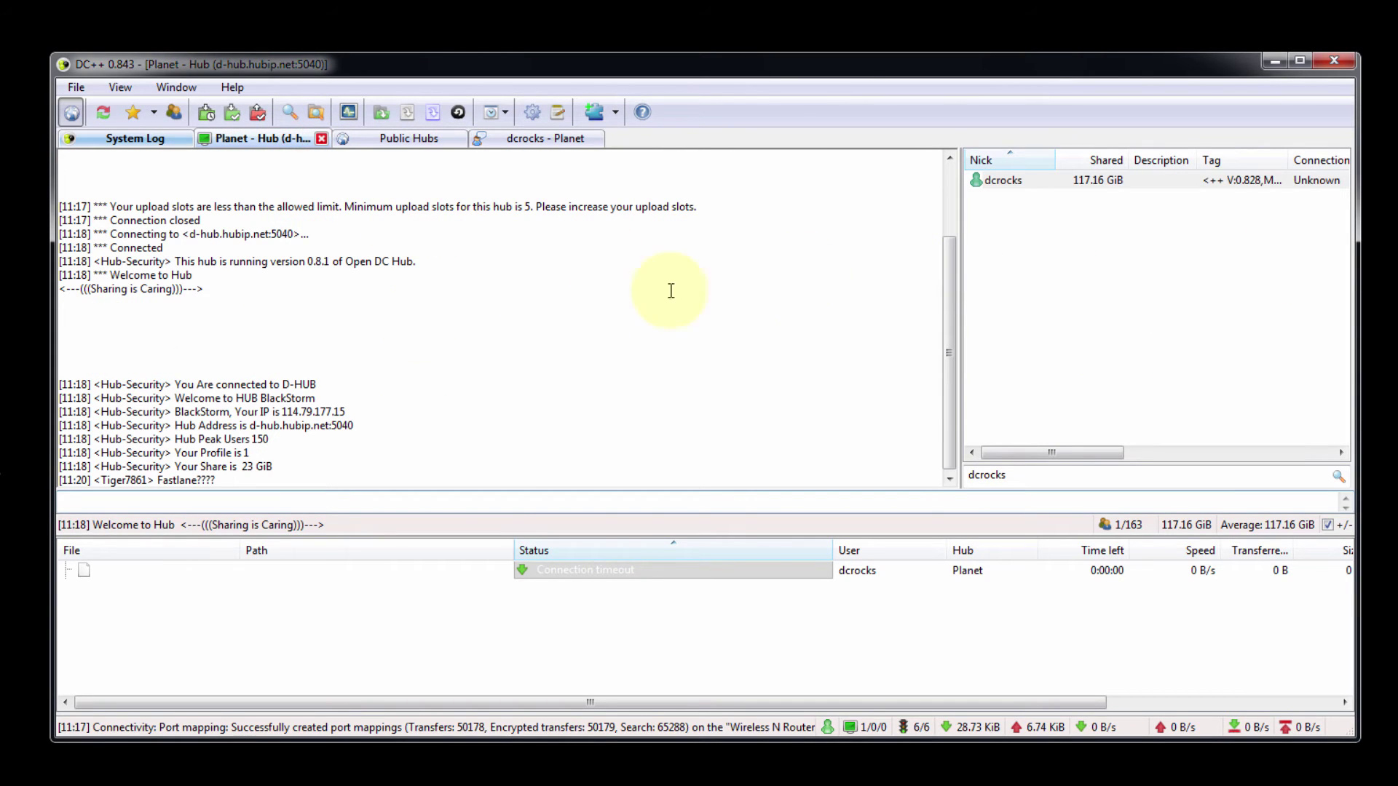
click(1041, 477)
key(BackSpace)
key(BackSpace)
key(BackSpace)
key(BackSpace)
key(BackSpace)
key(BackSpace)
key(BackSpace)
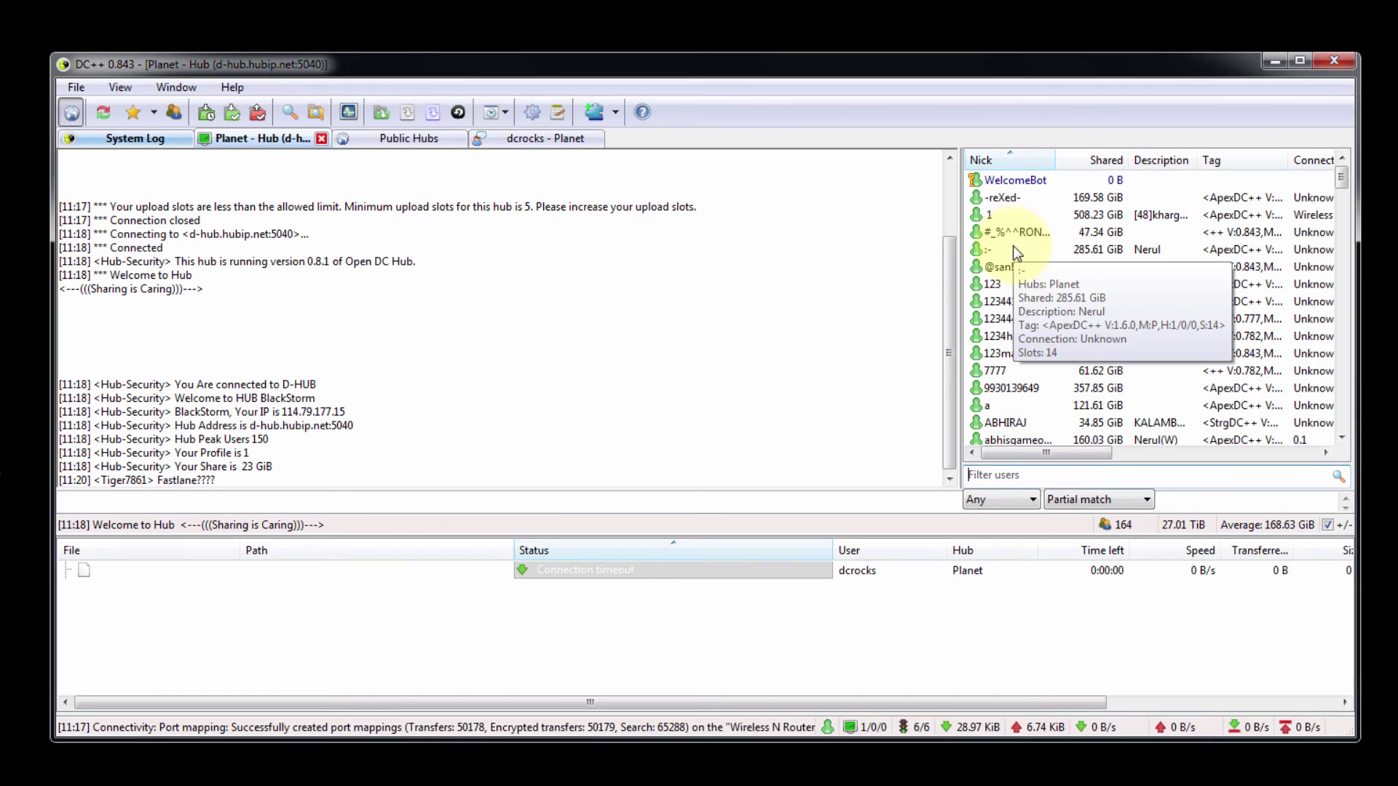
right_click(1026, 216)
click(1054, 249)
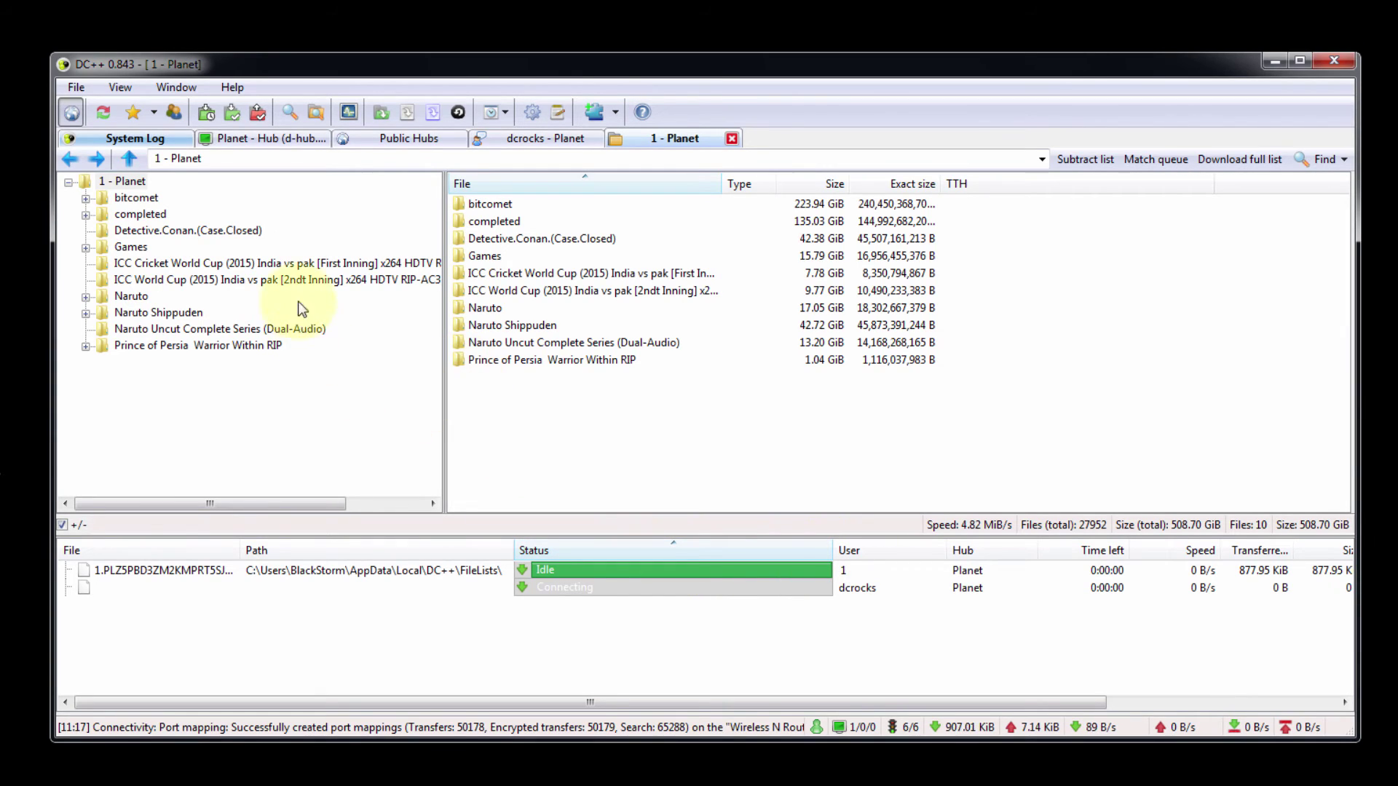
Download the 9.77 GiB ICC World Cup India vs pak 2nd-inning mp4 from the list
click(296, 280)
click(510, 206)
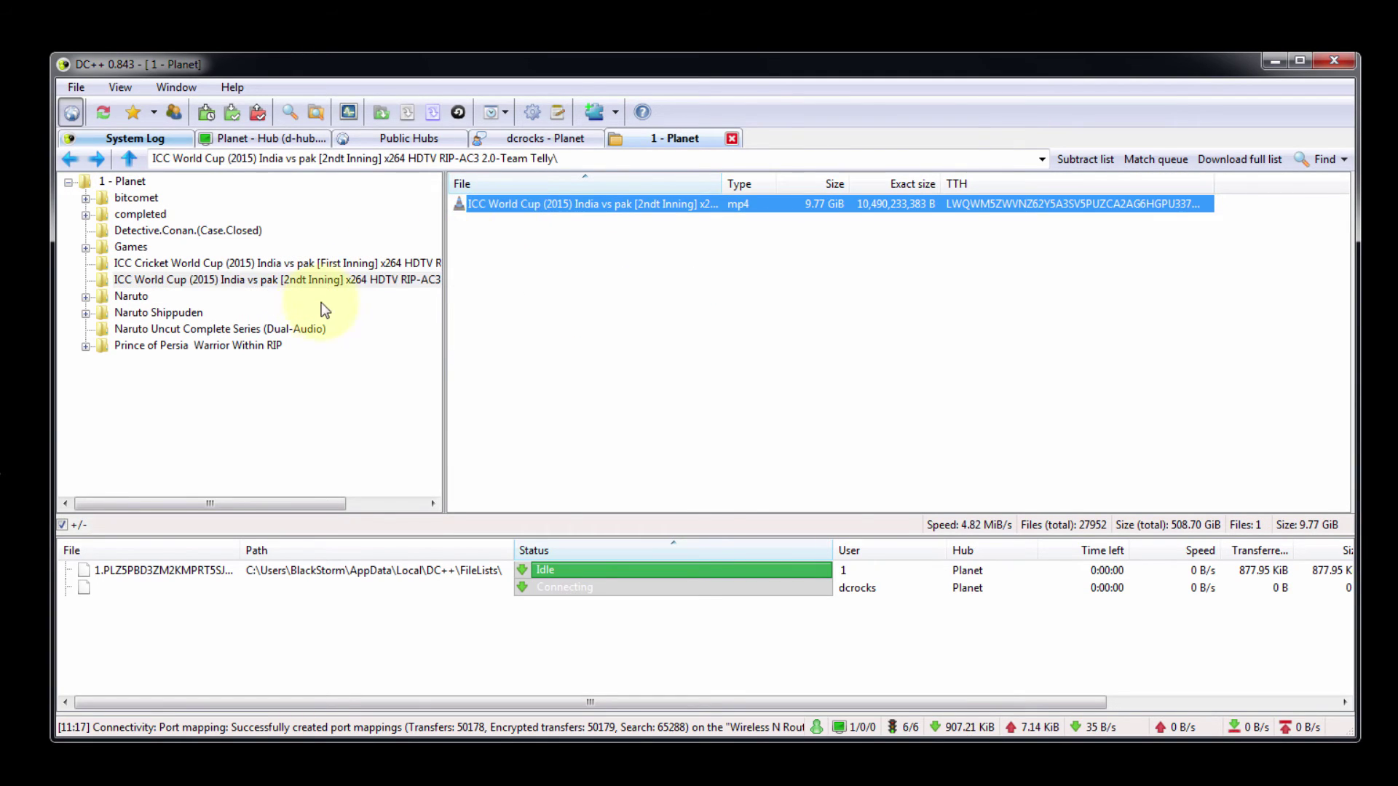
right_click(509, 207)
click(566, 236)
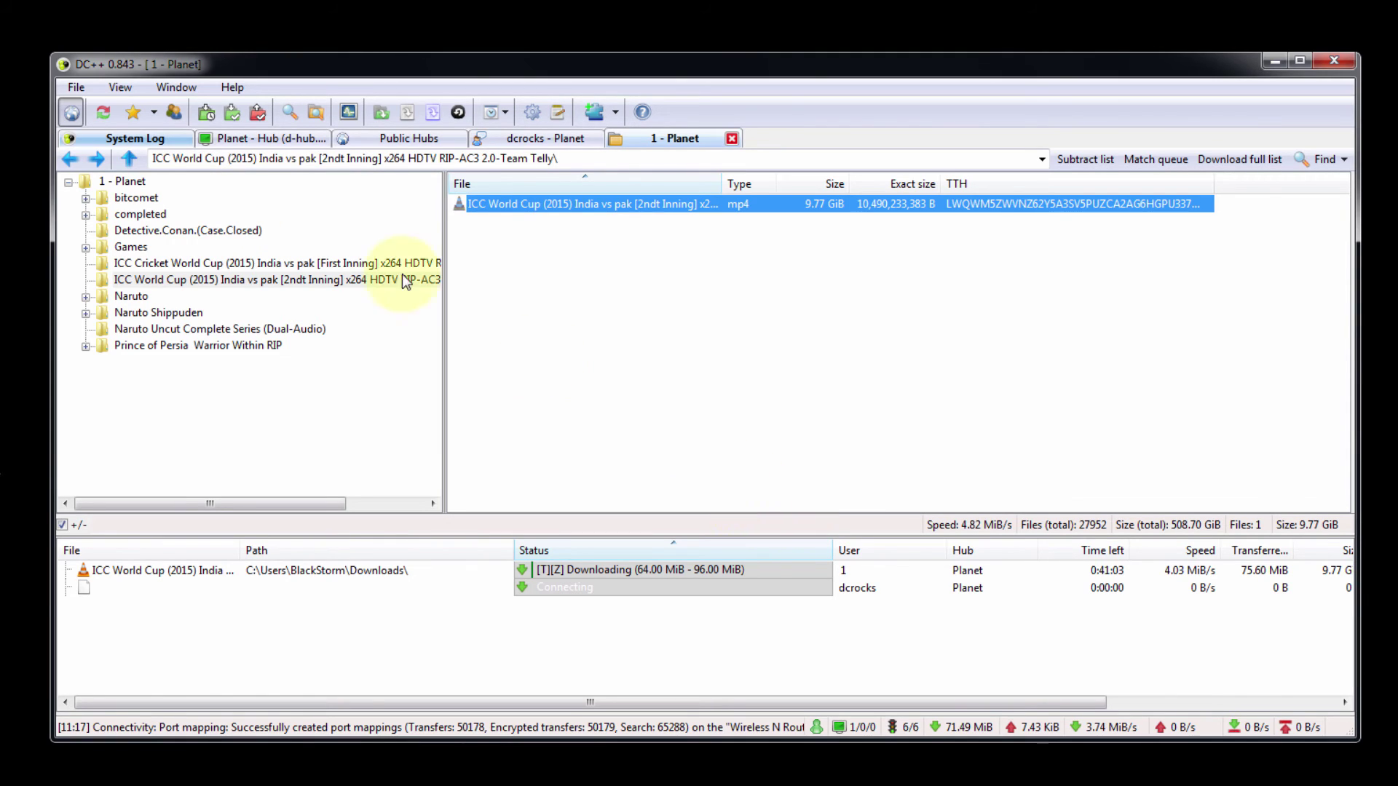
click(75, 89)
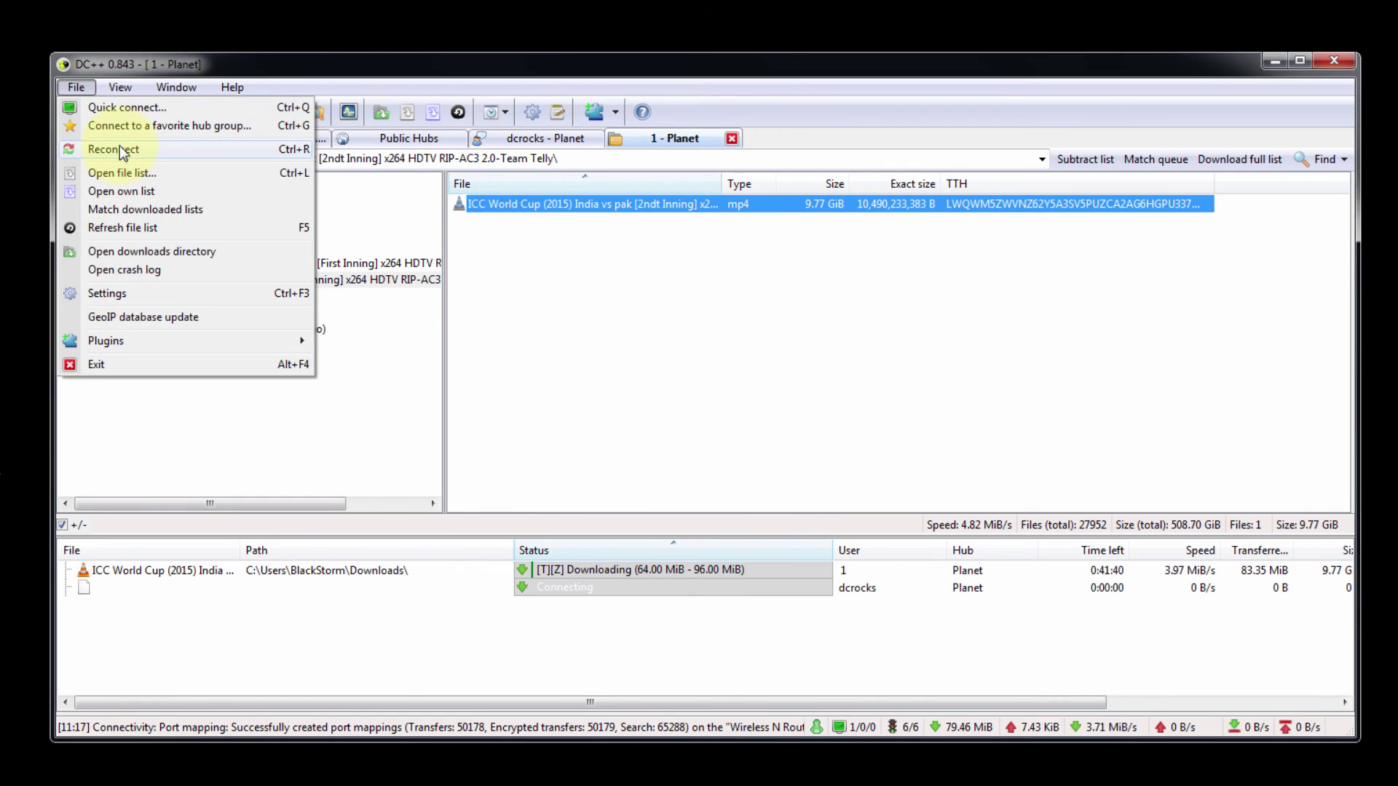
Set the default download directory to G:\torrent download\ in Downloads settings and save
click(145, 293)
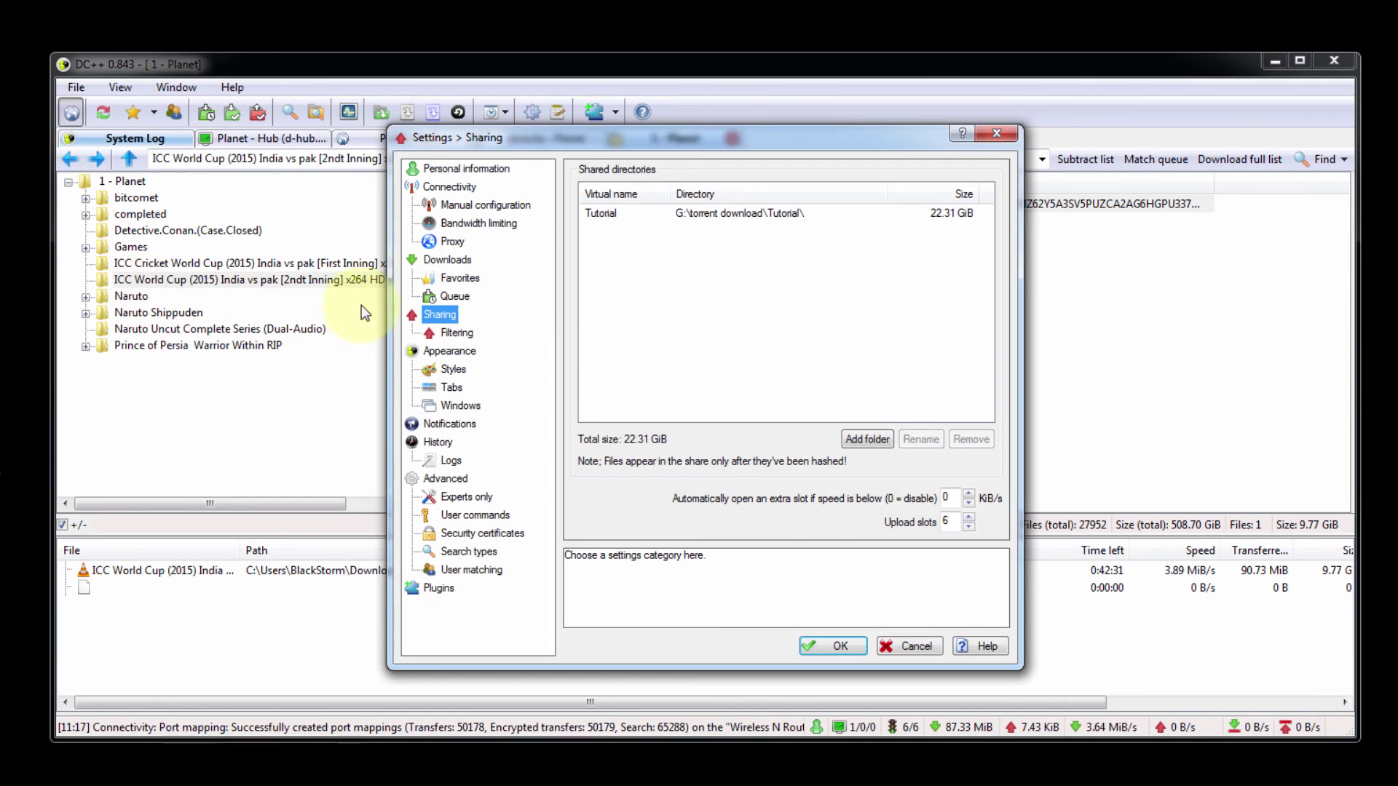
click(445, 260)
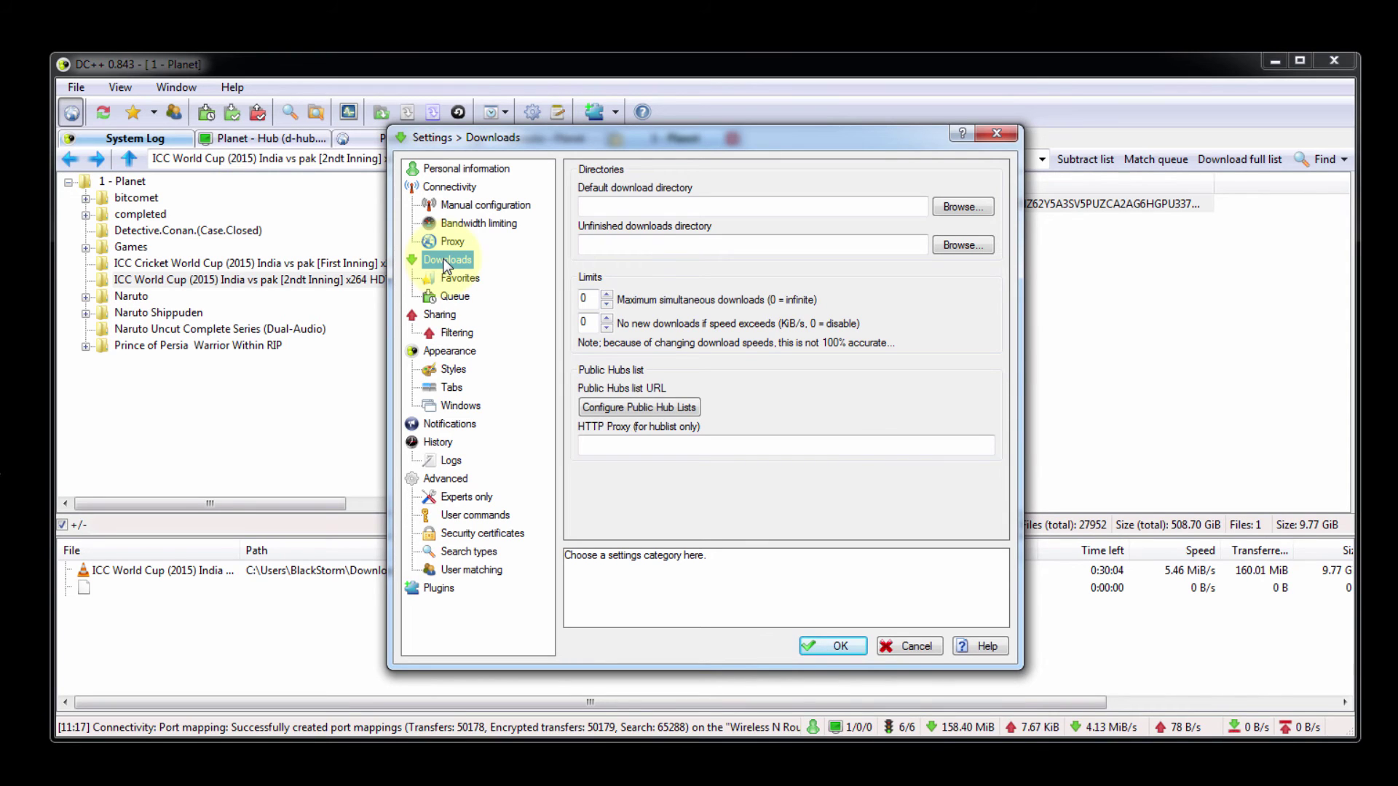
click(961, 207)
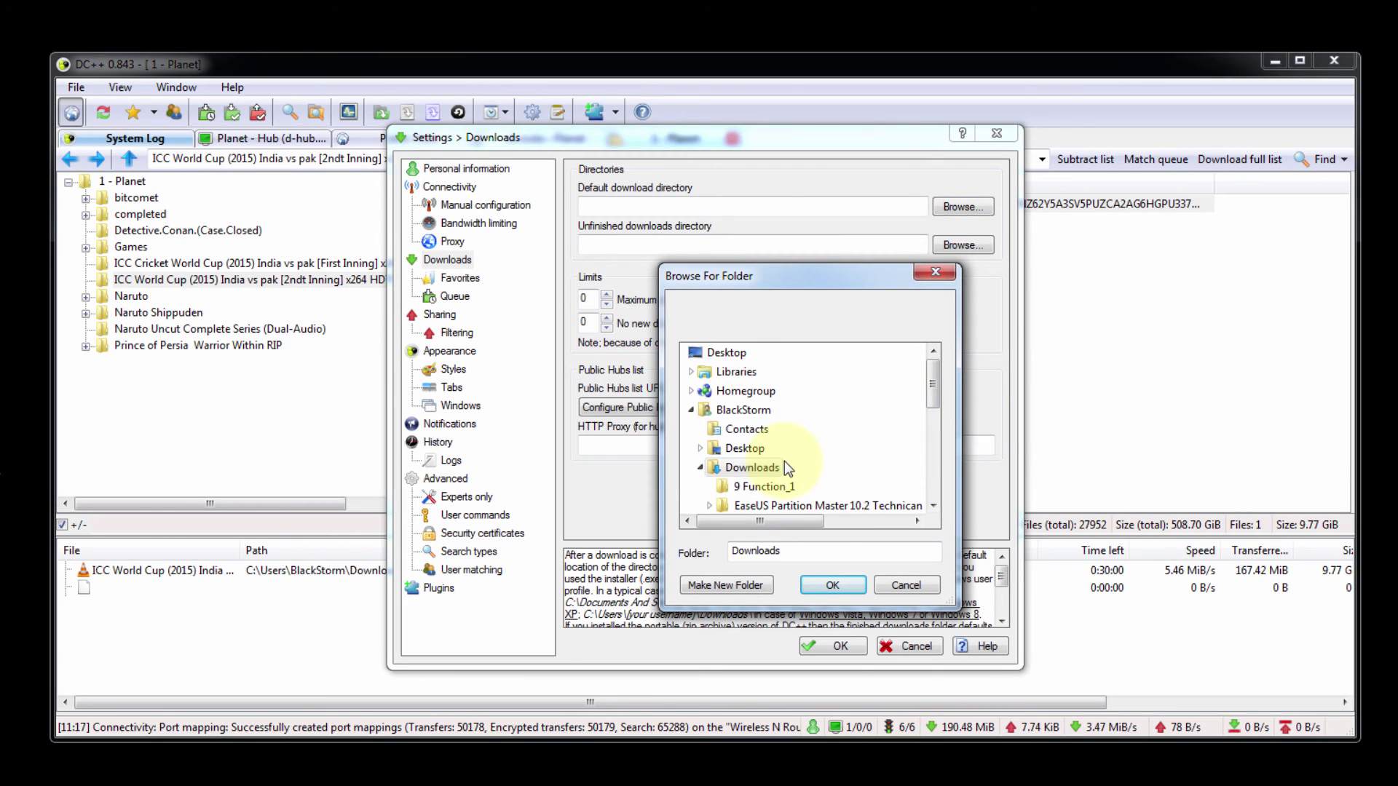
mouse_move(931, 382)
mouse_down()
mouse_move(933, 491)
mouse_move(931, 407)
mouse_up()
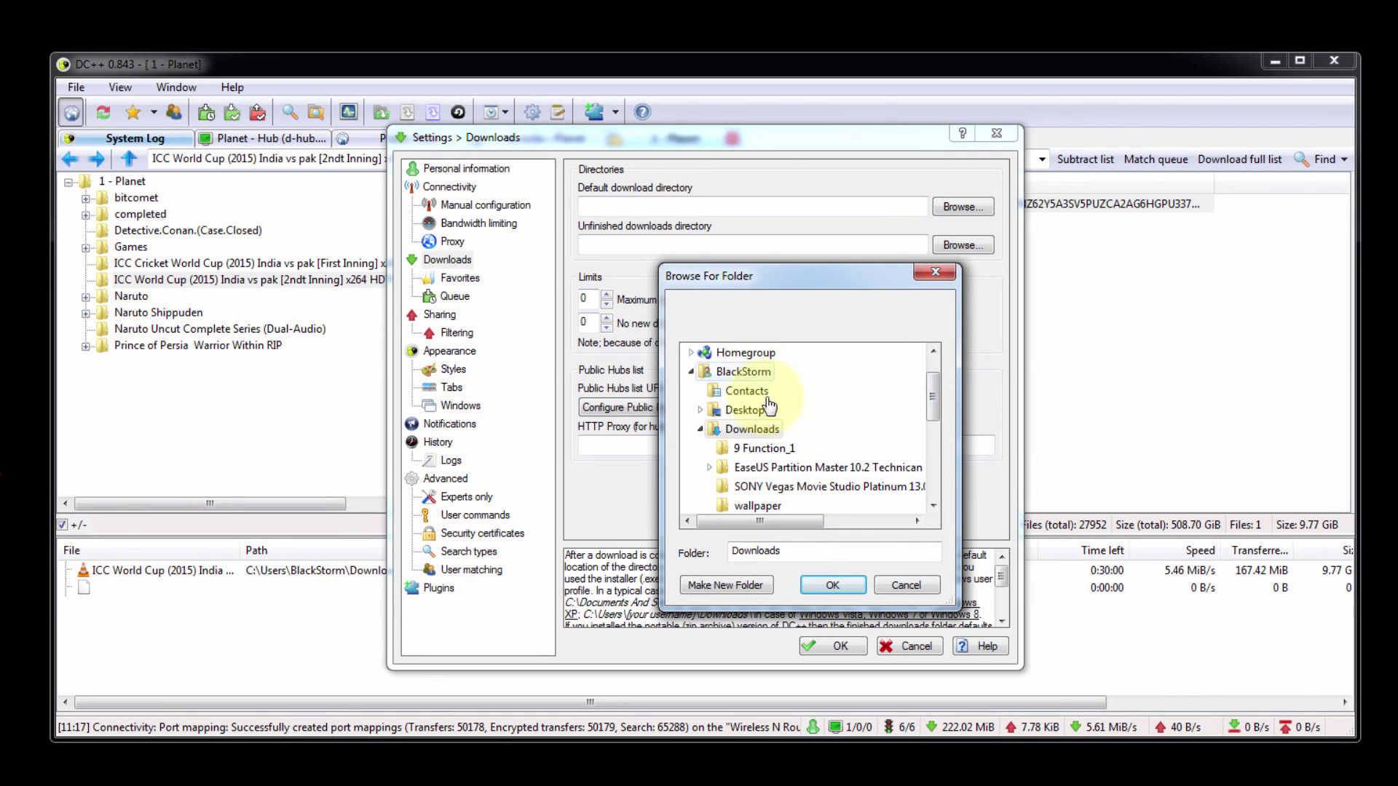
drag(933, 408, 933, 500)
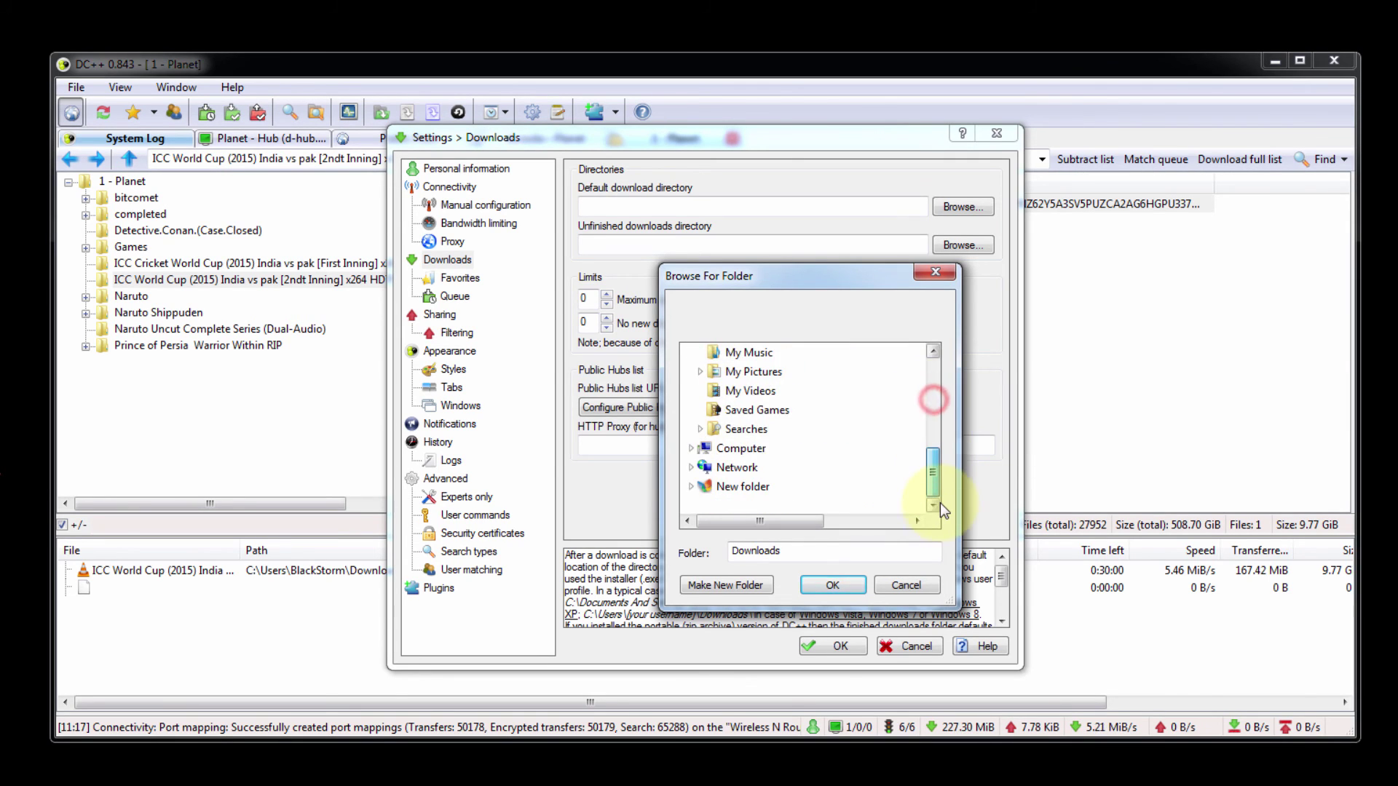
click(690, 447)
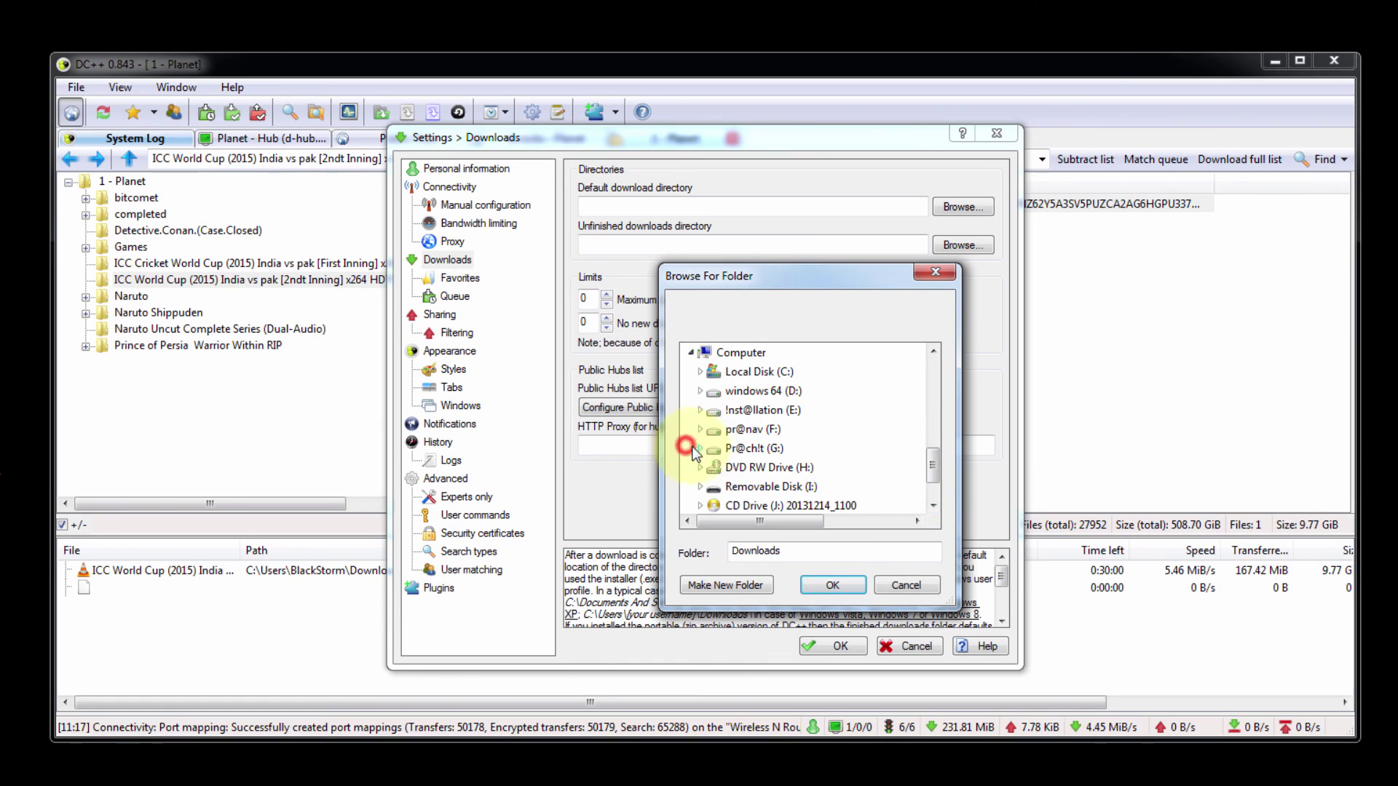
double_click(761, 448)
scroll(923, 453, down, 5)
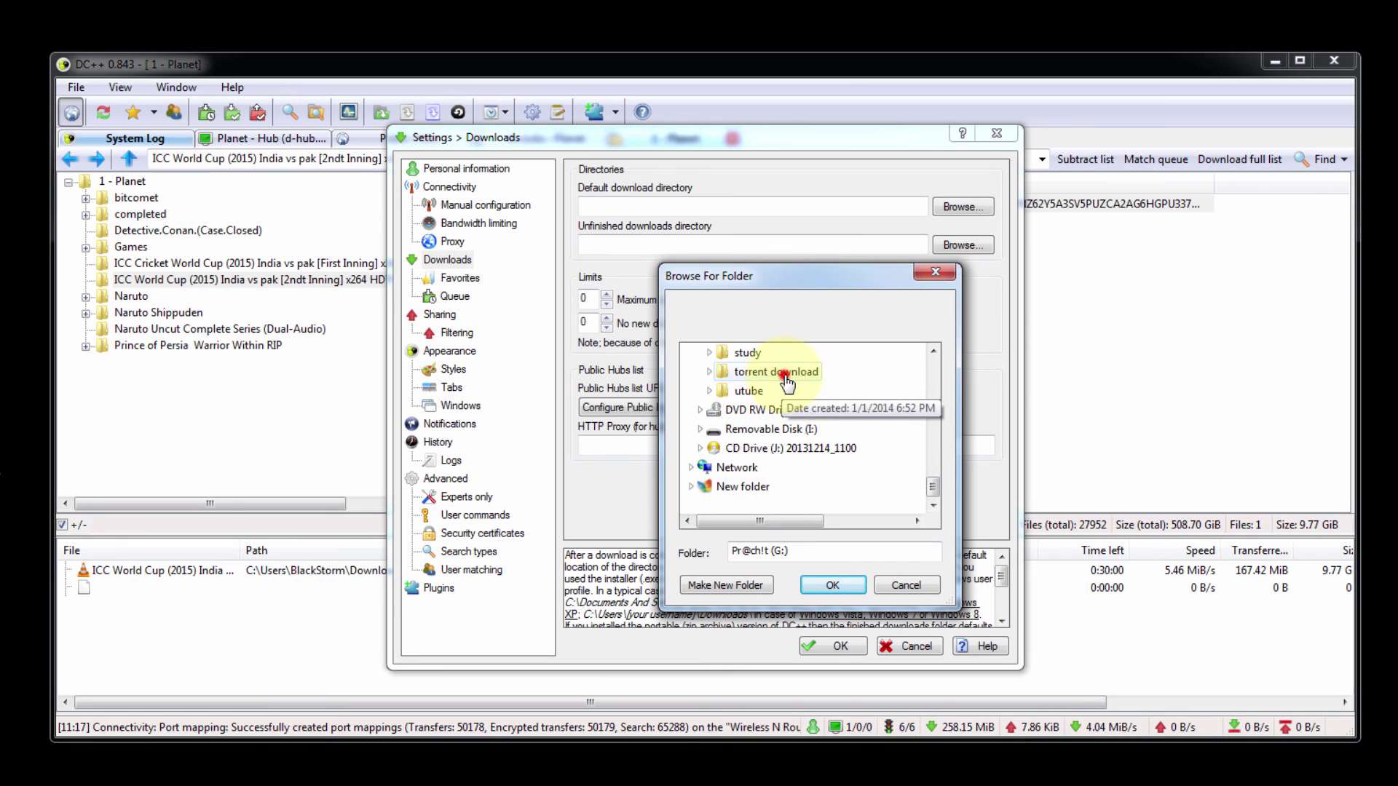
click(785, 373)
click(833, 584)
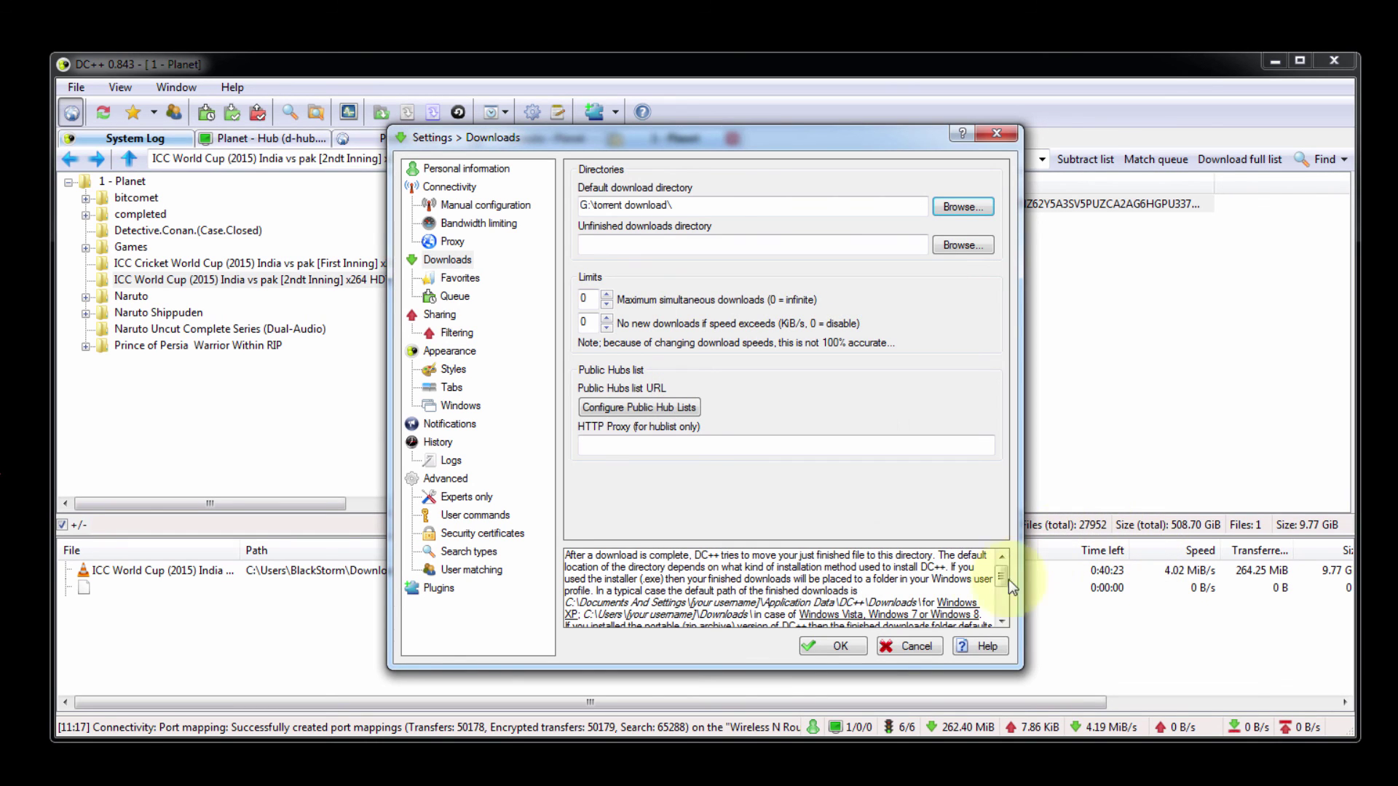
click(842, 646)
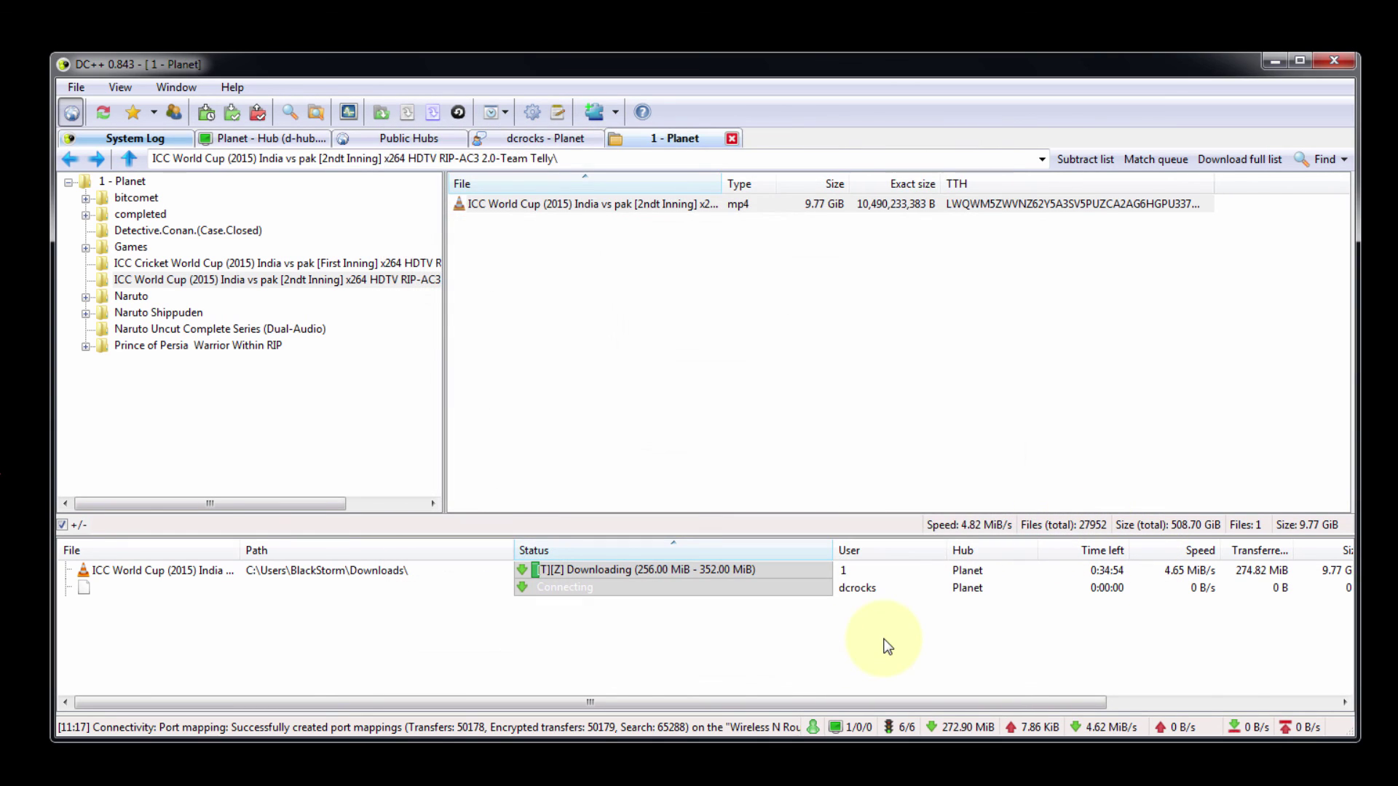